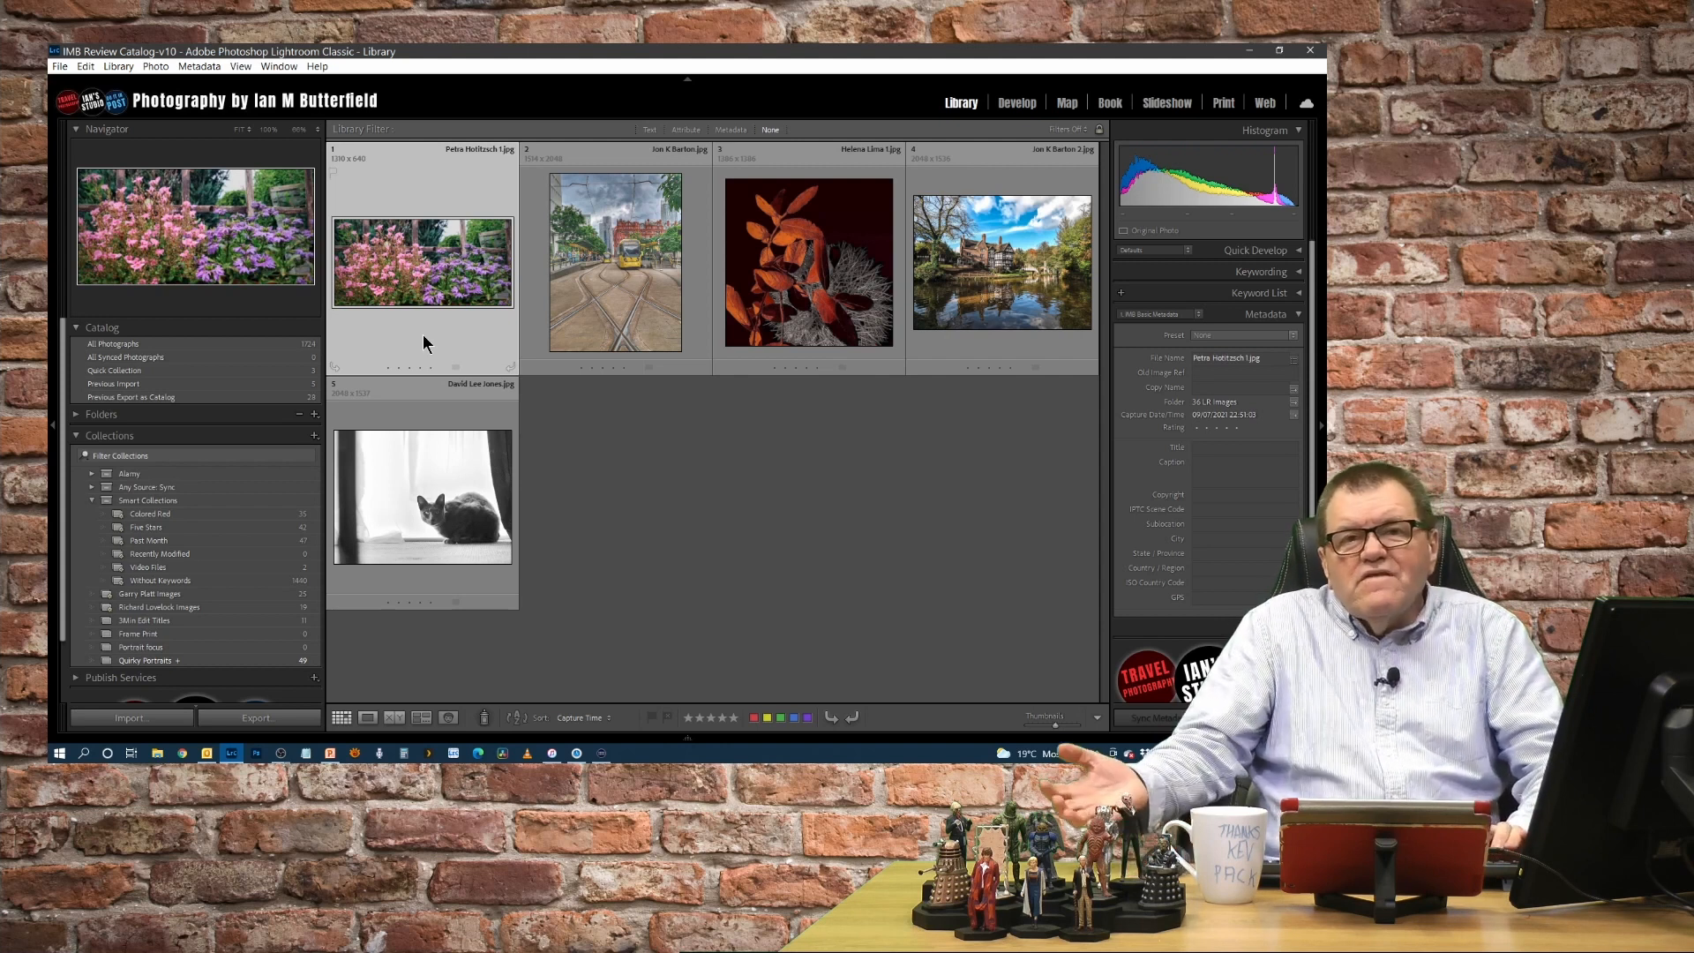
- Open the garden flower photo in Develop and heal the bright sky gap between the fence posts, sampling dark foliage behind the pink flowers
key("d")
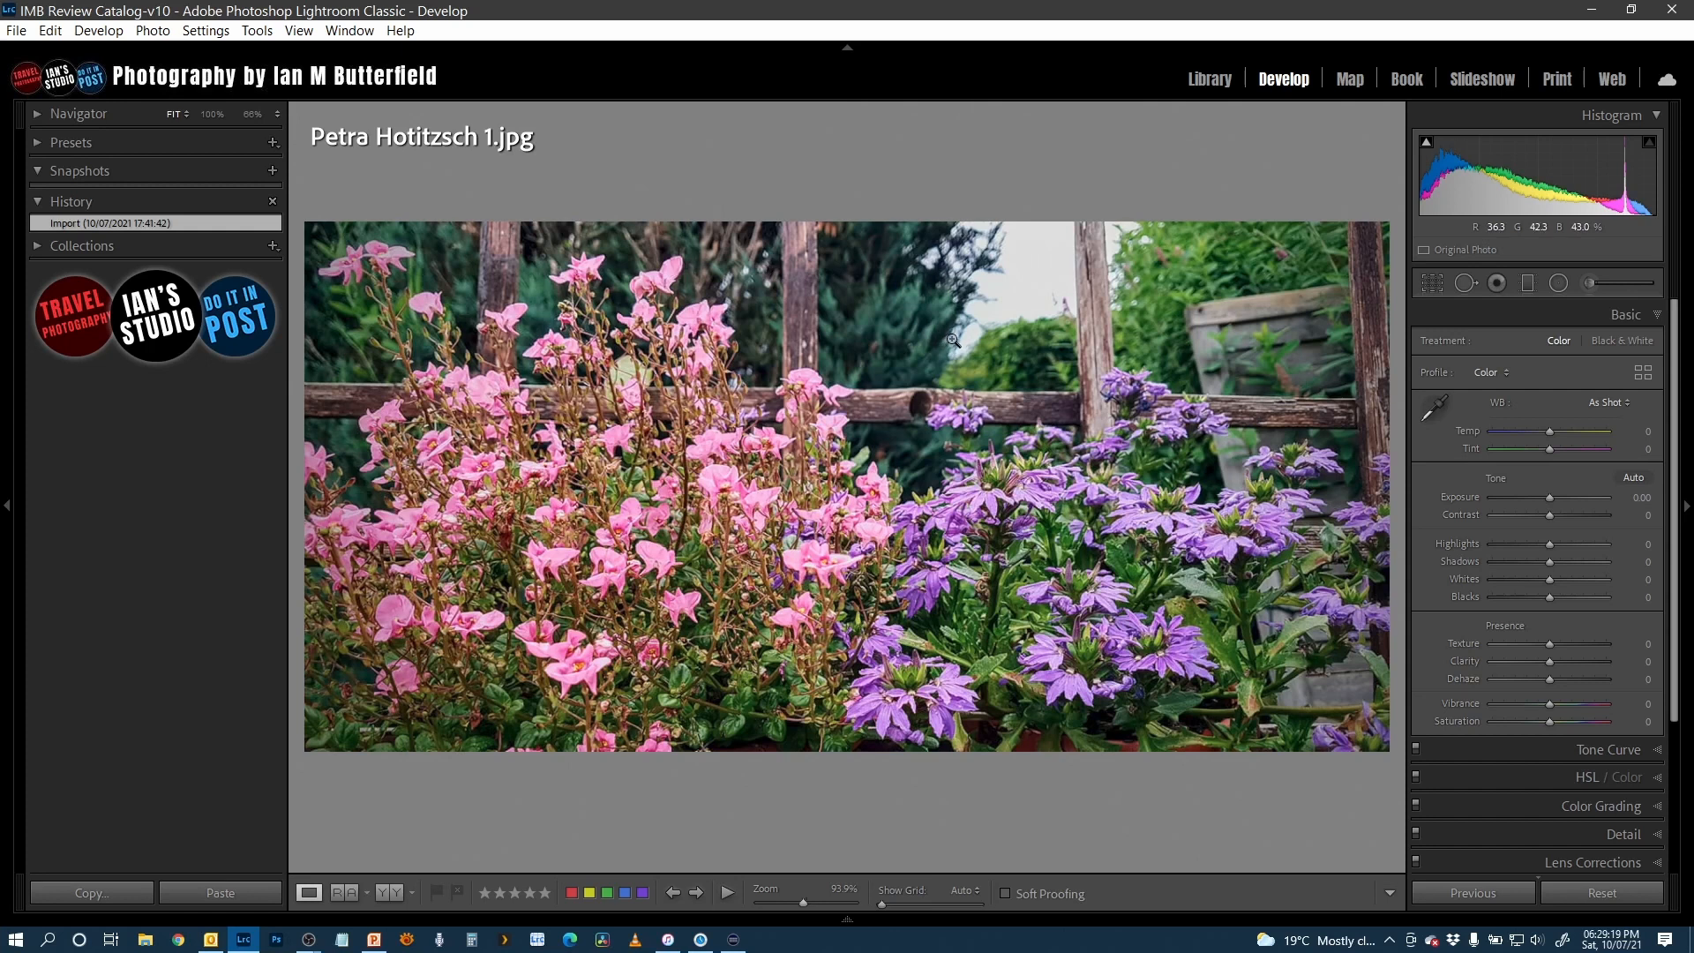
key("q")
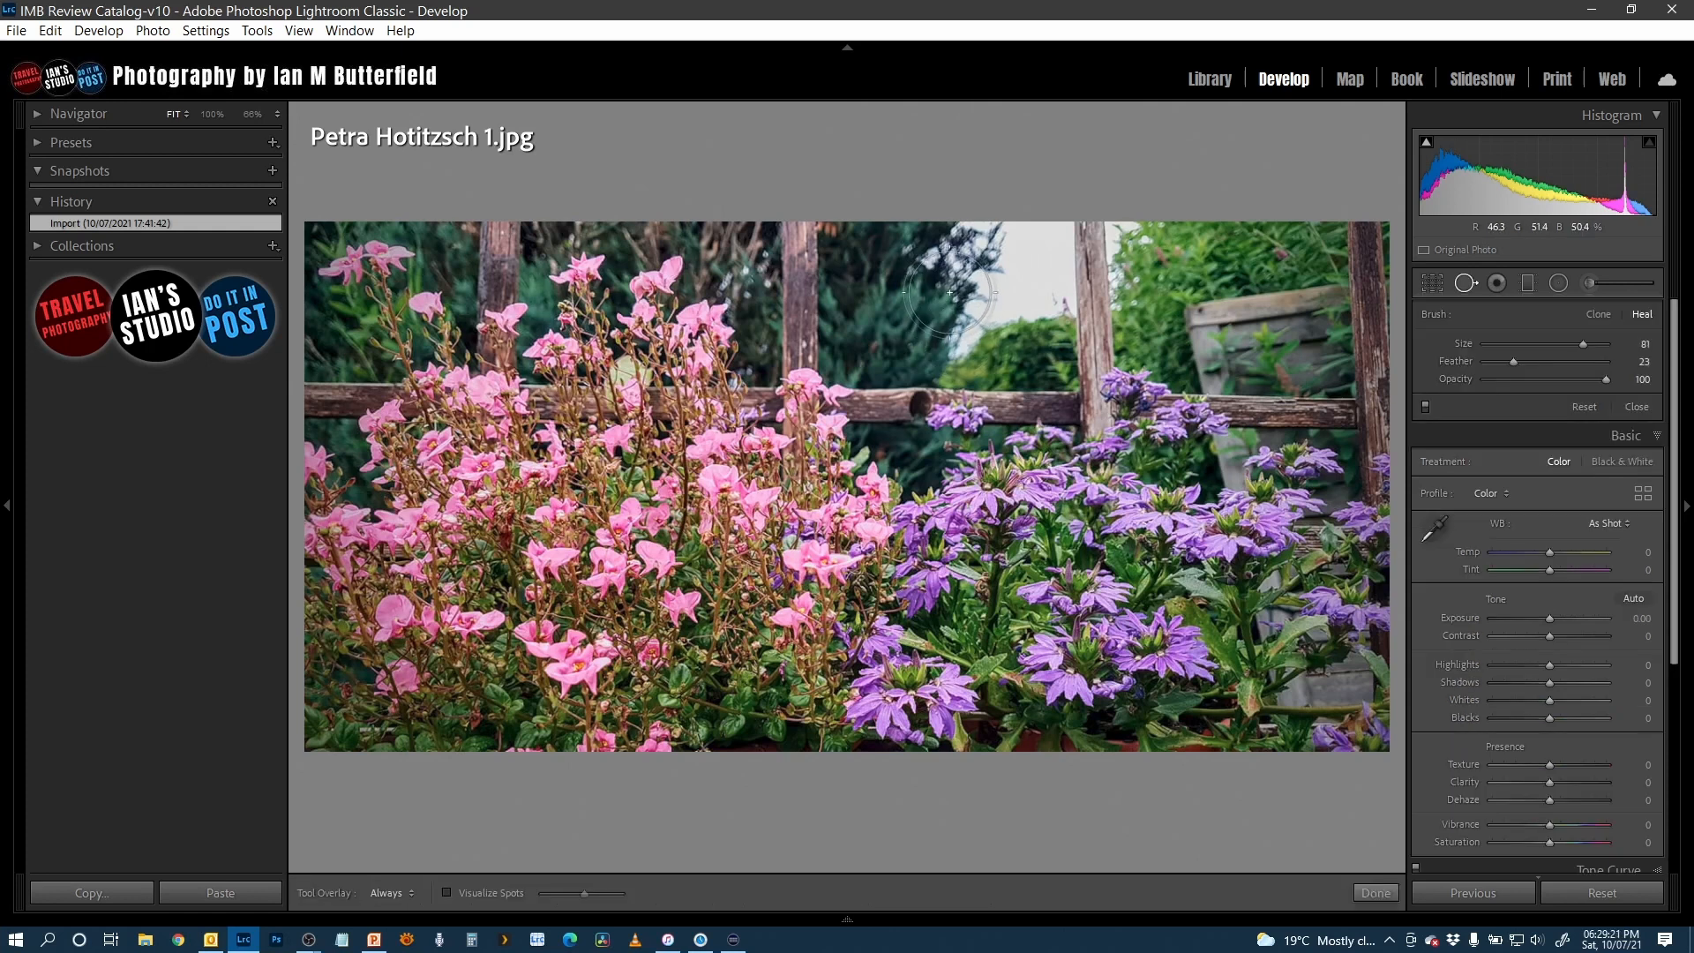
scroll(938, 258, "up", 1)
mouse_move(948, 262)
left_mouse_down()
mouse_move(1039, 236)
mouse_move(1045, 300)
mouse_move(1042, 314)
mouse_move(958, 326)
left_mouse_up()
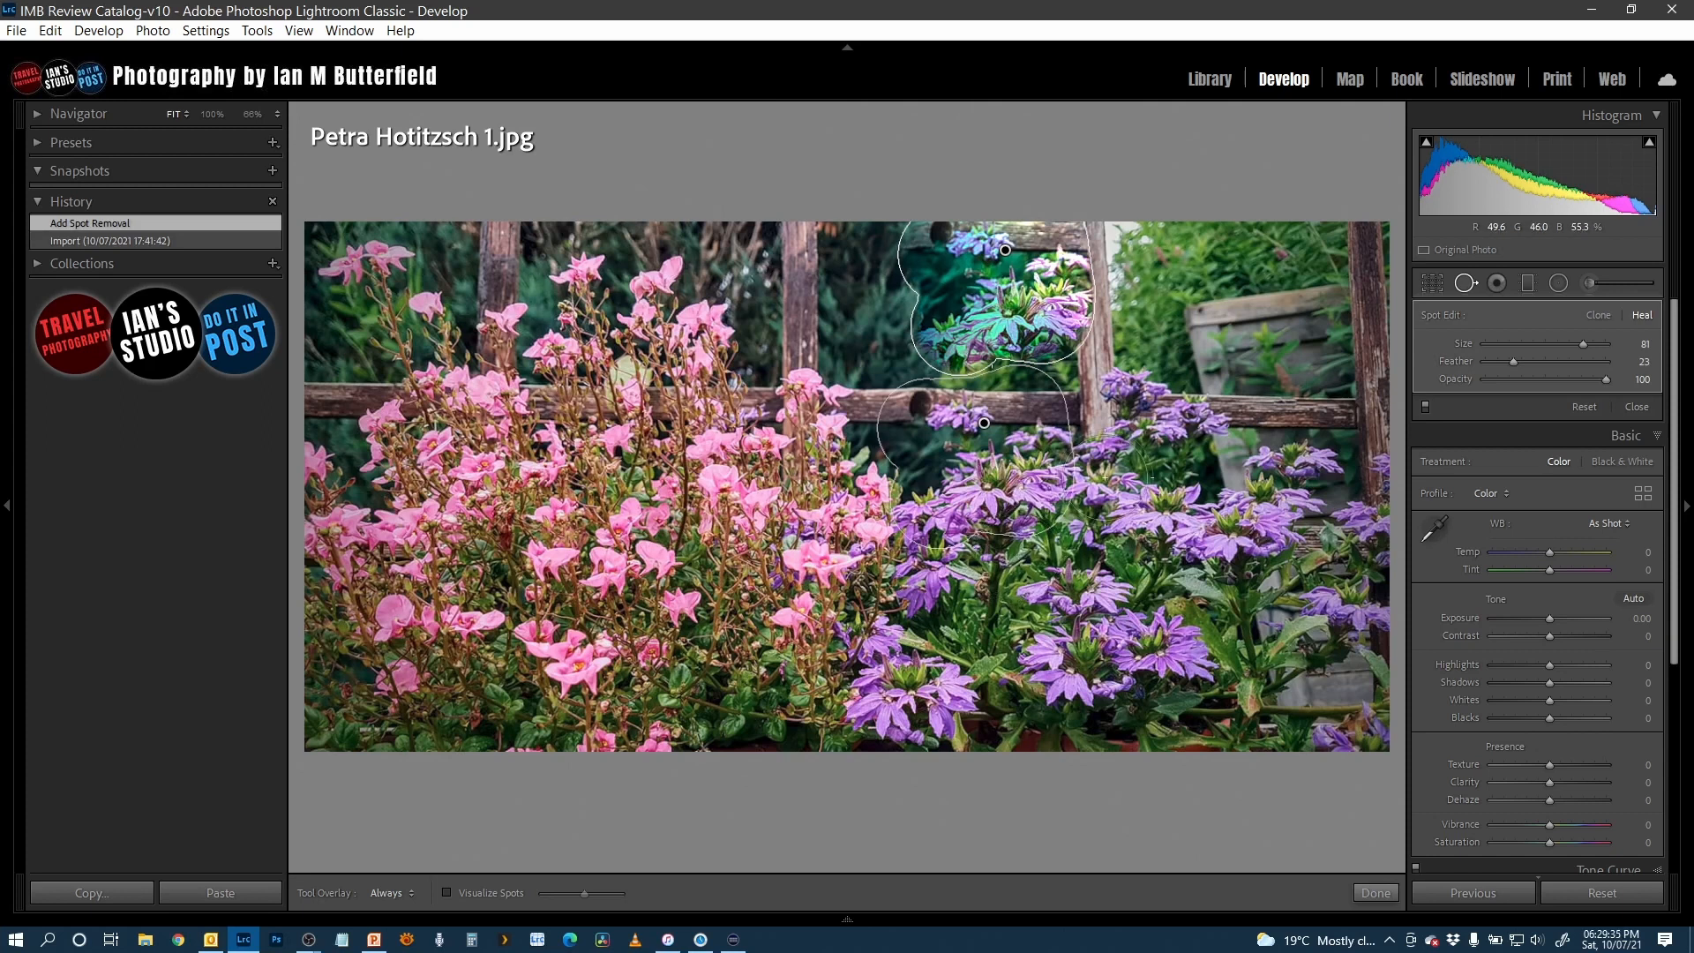
mouse_move(985, 424)
left_mouse_down()
mouse_move(1200, 353)
mouse_move(1295, 284)
mouse_move(710, 267)
left_mouse_up()
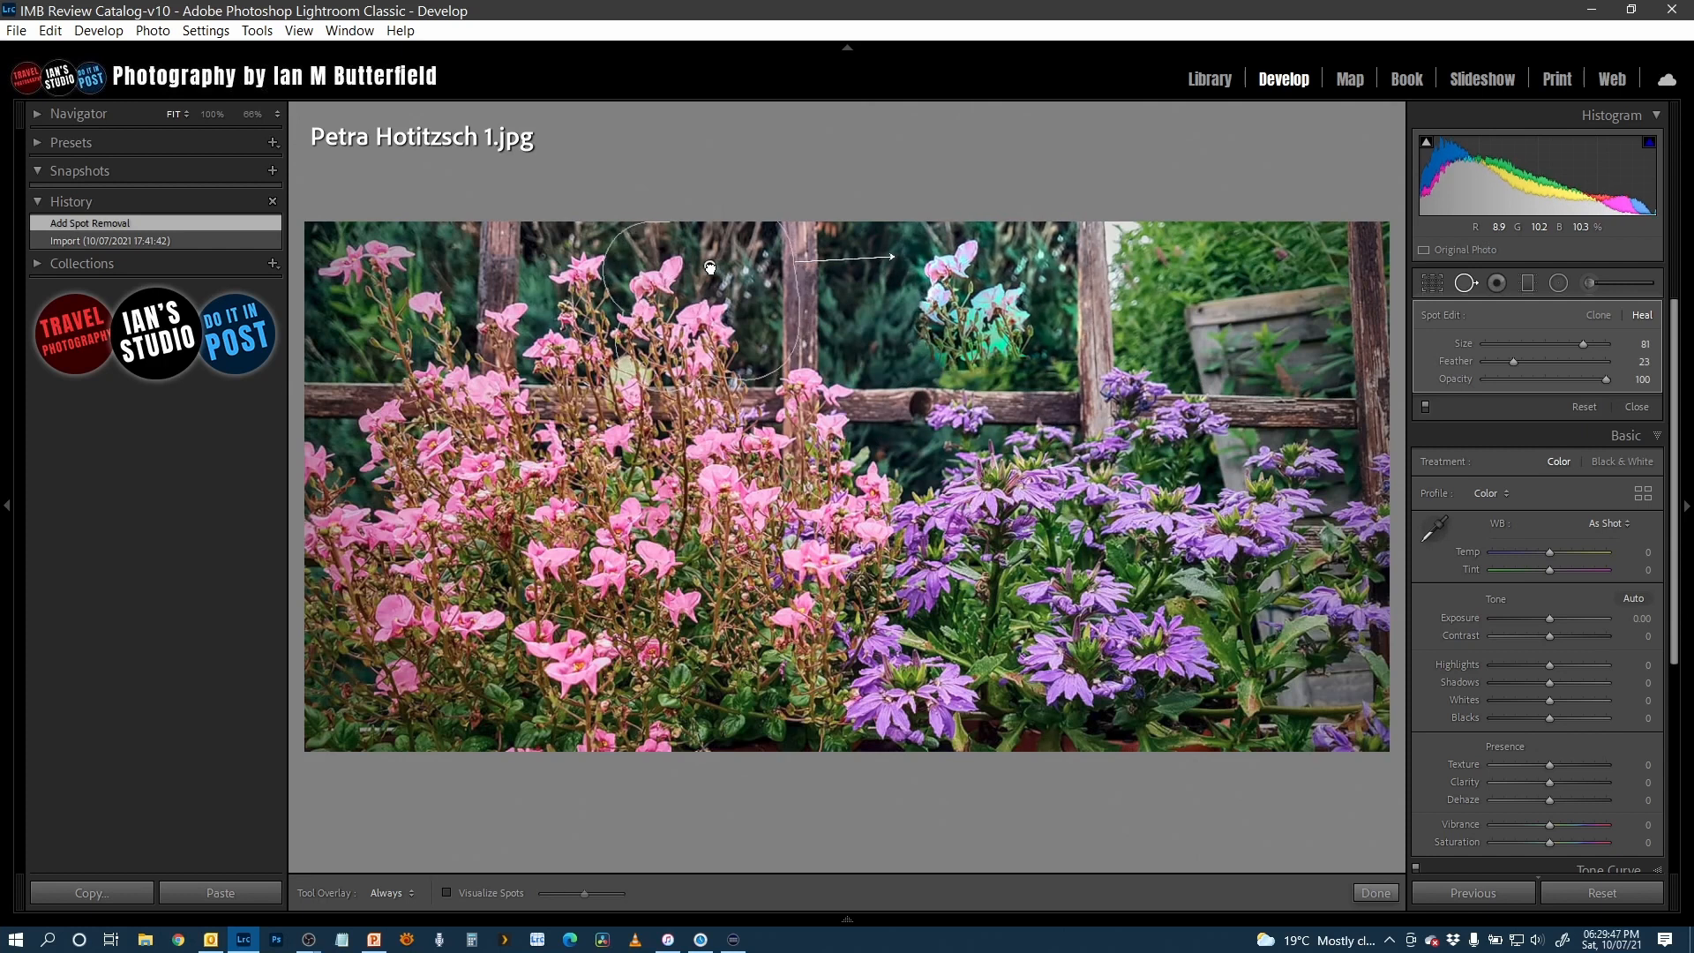
left_click_drag(711, 268, 710, 266)
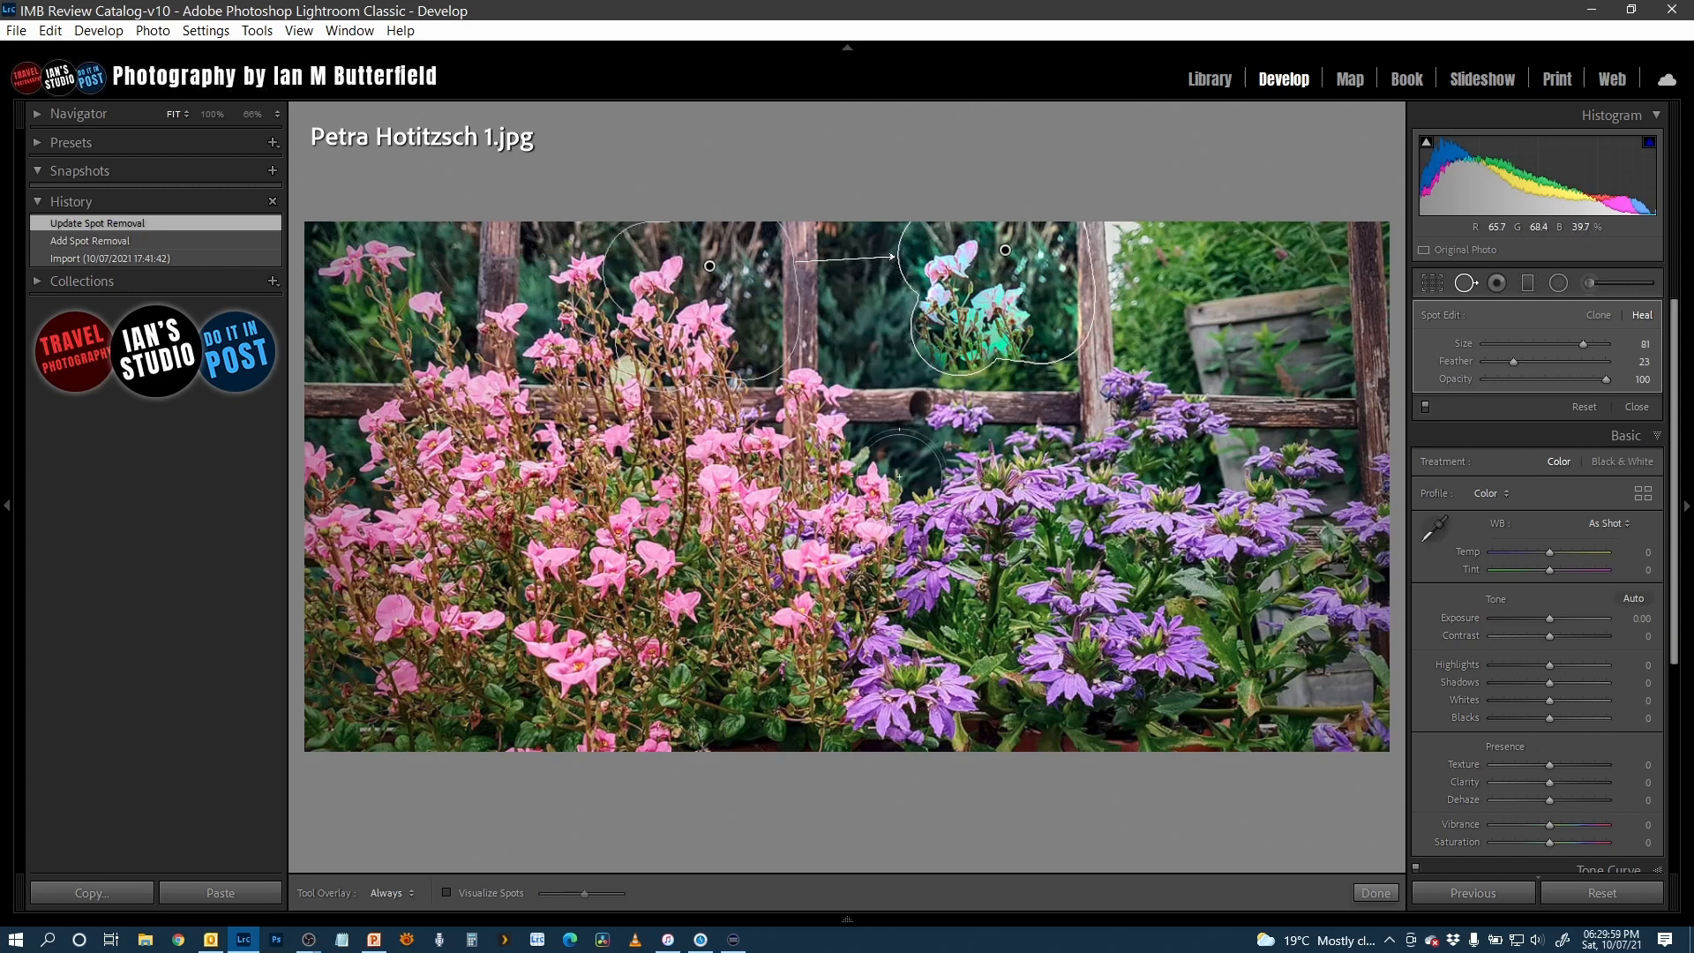
- Heal the stray pink flowers in the patched gap between the fence posts, sampling the dark foliage immediately beside it
key("ctrl+z")
mouse_move(909, 503)
left_mouse_down()
mouse_move(918, 541)
mouse_move(899, 554)
mouse_move(919, 568)
mouse_move(939, 559)
mouse_move(931, 414)
mouse_move(949, 318)
mouse_move(968, 309)
left_mouse_up()
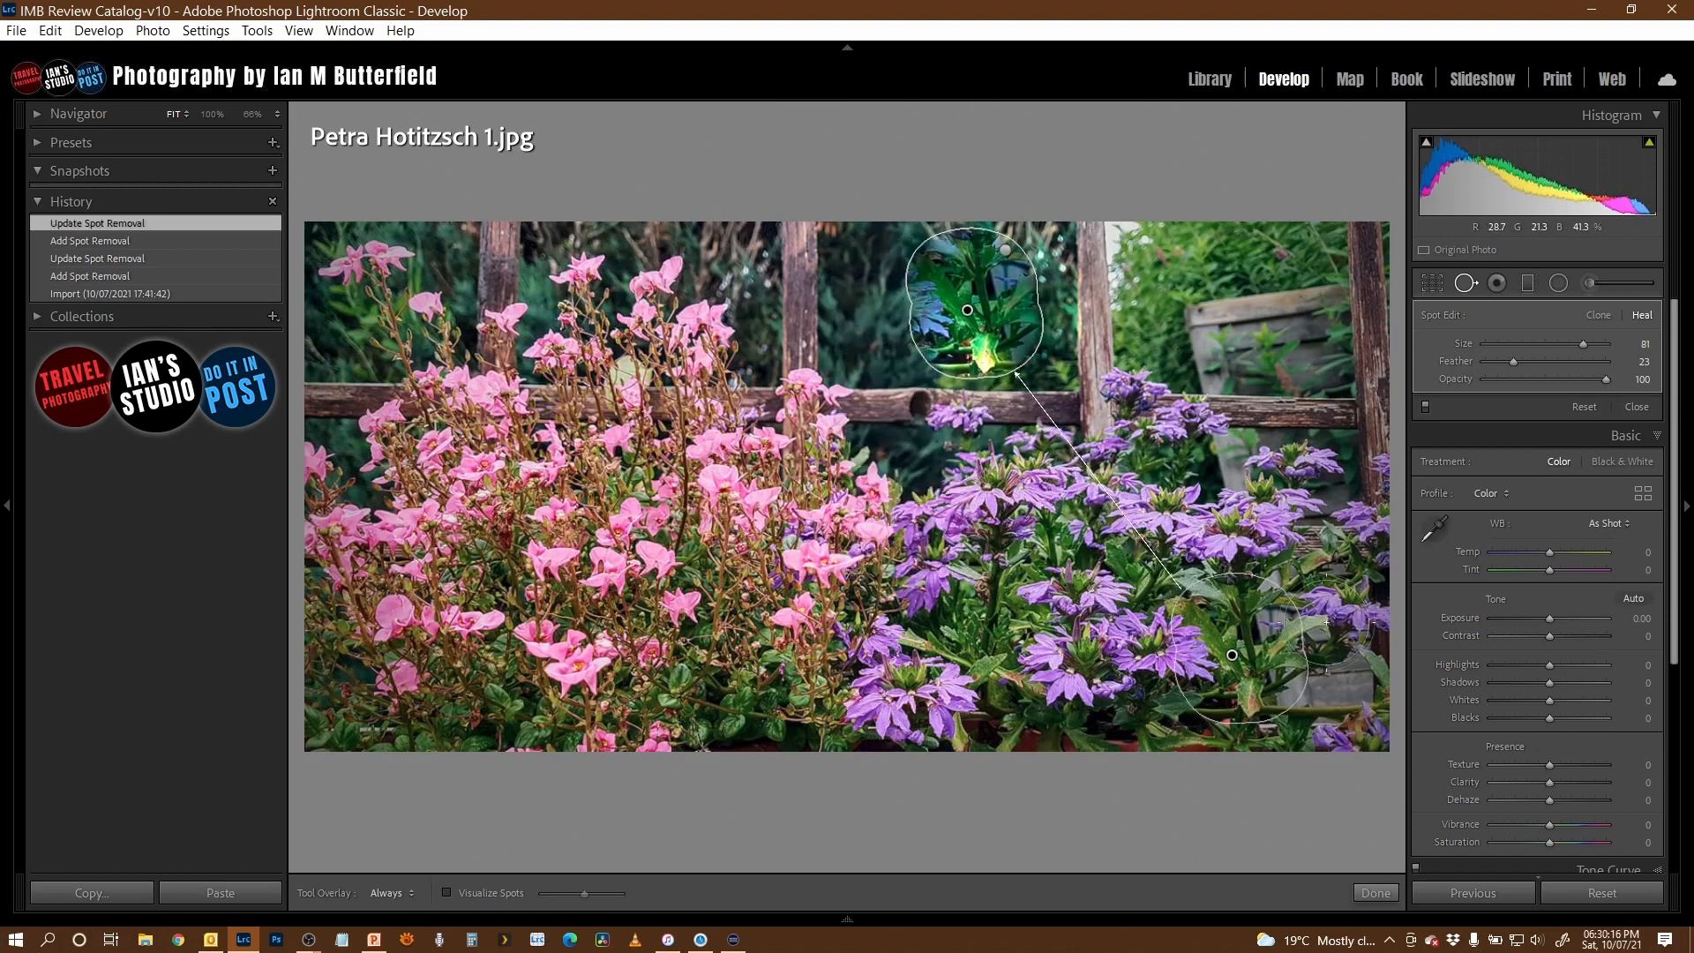
left_click_drag(1232, 655, 1232, 655)
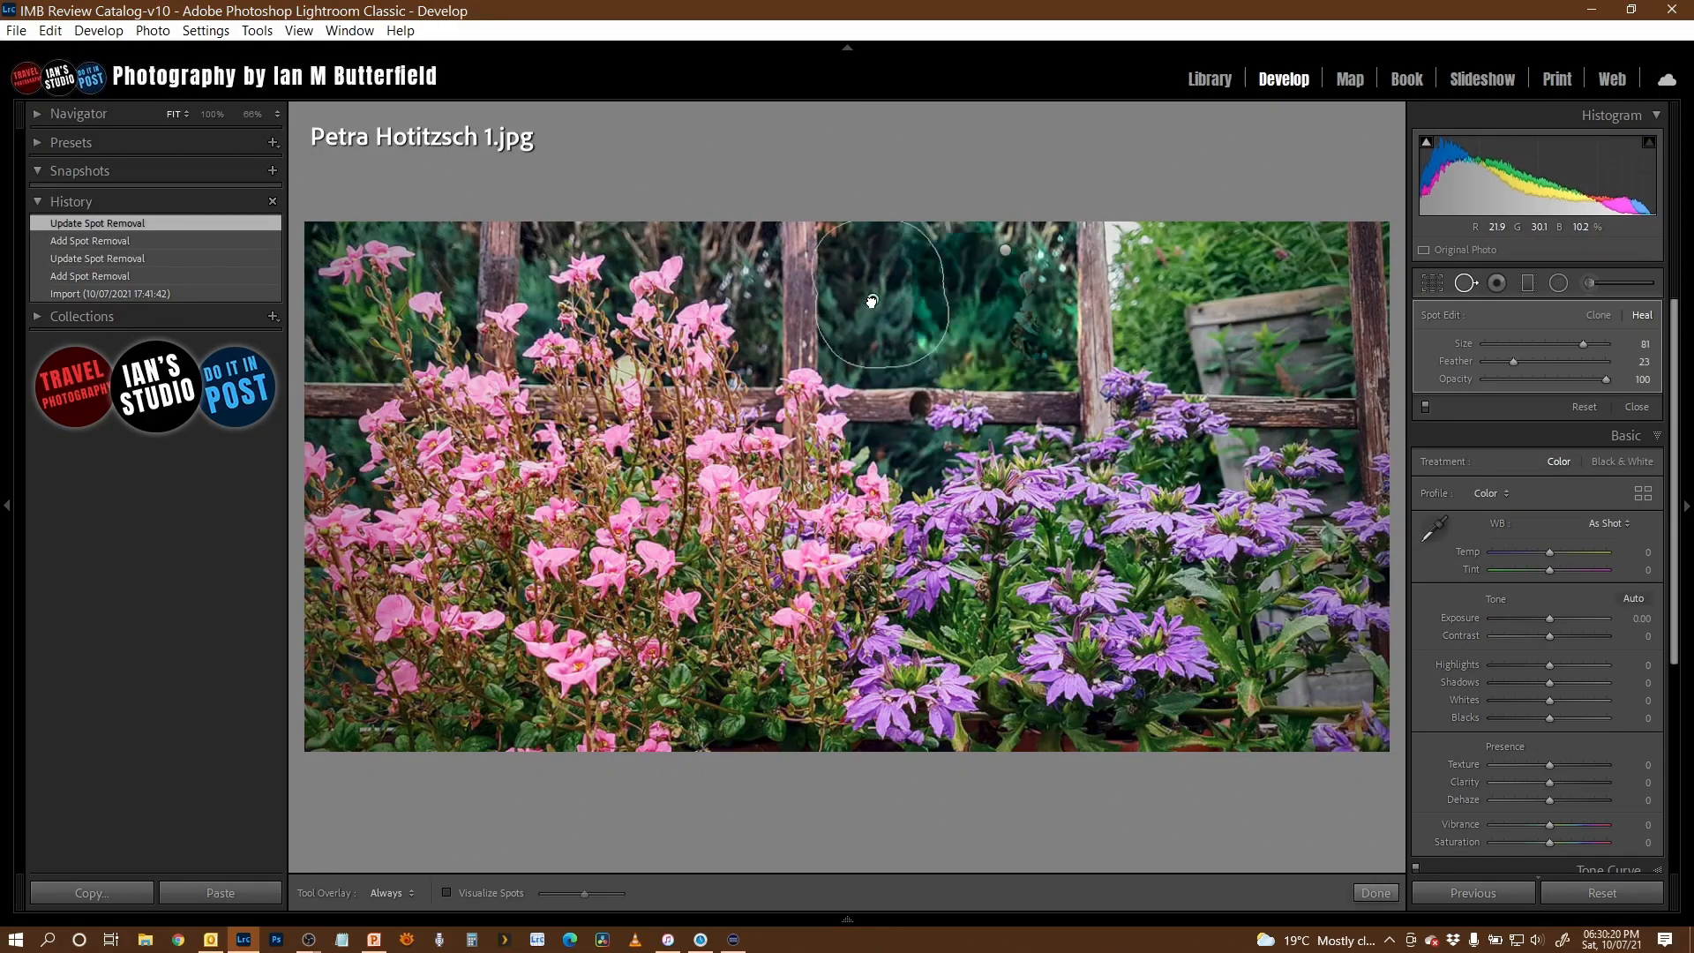
left_click_drag(870, 300, 880, 314)
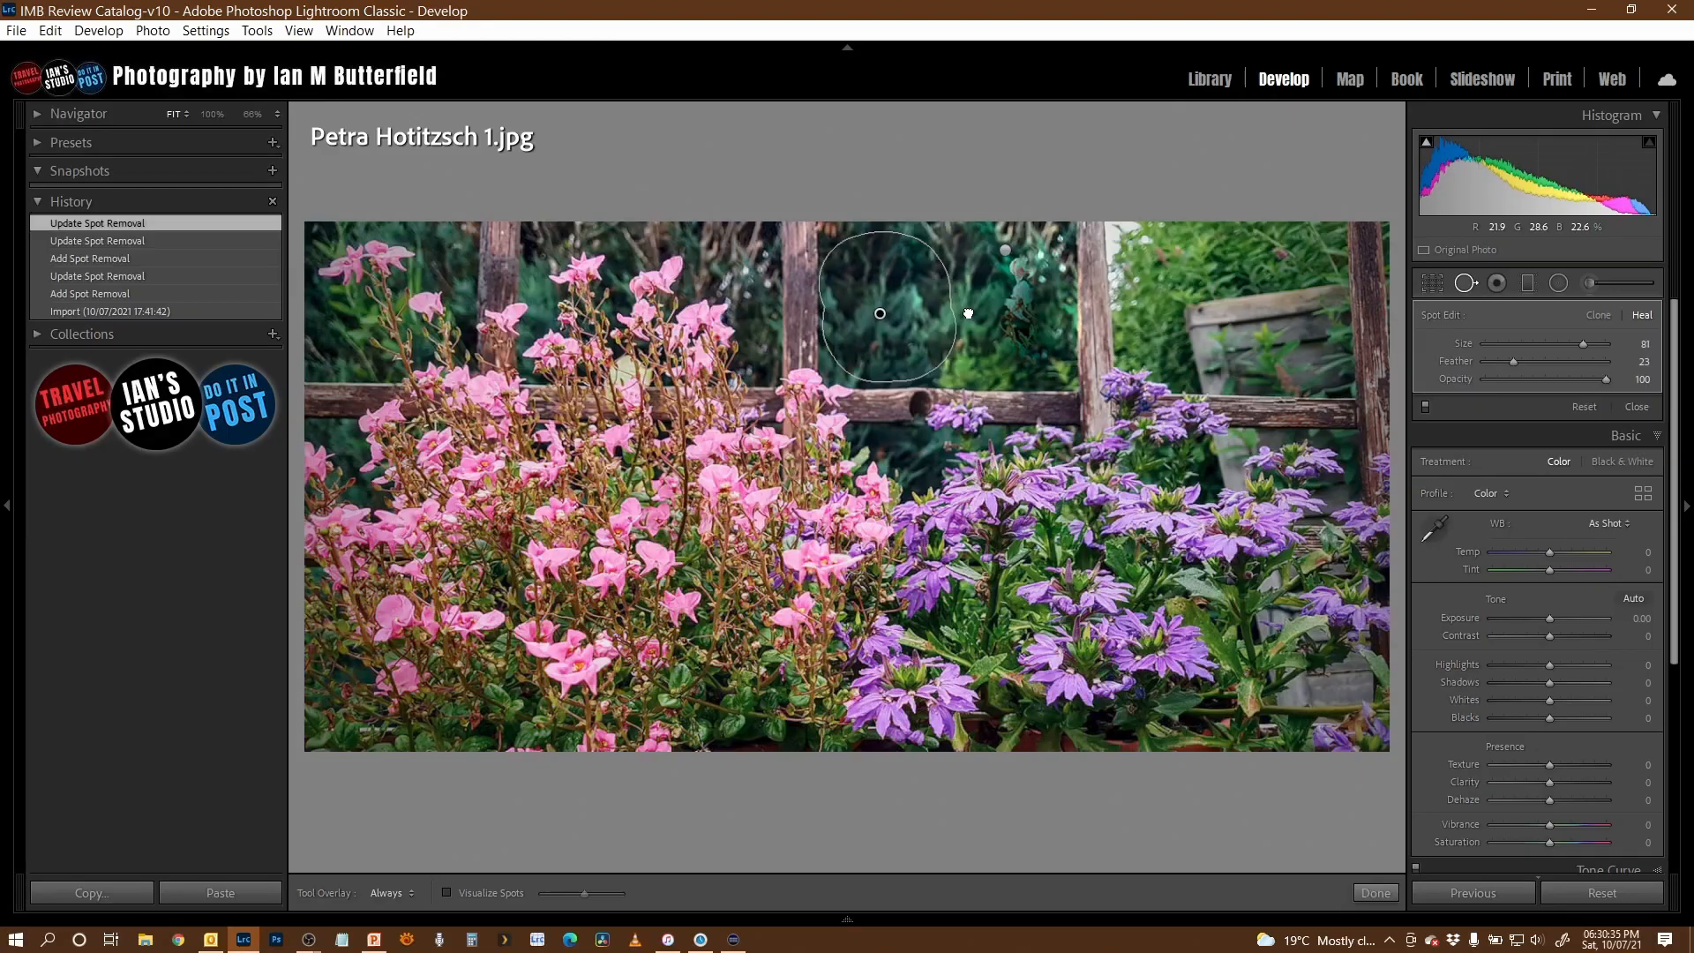
left_click_drag(968, 314, 966, 311)
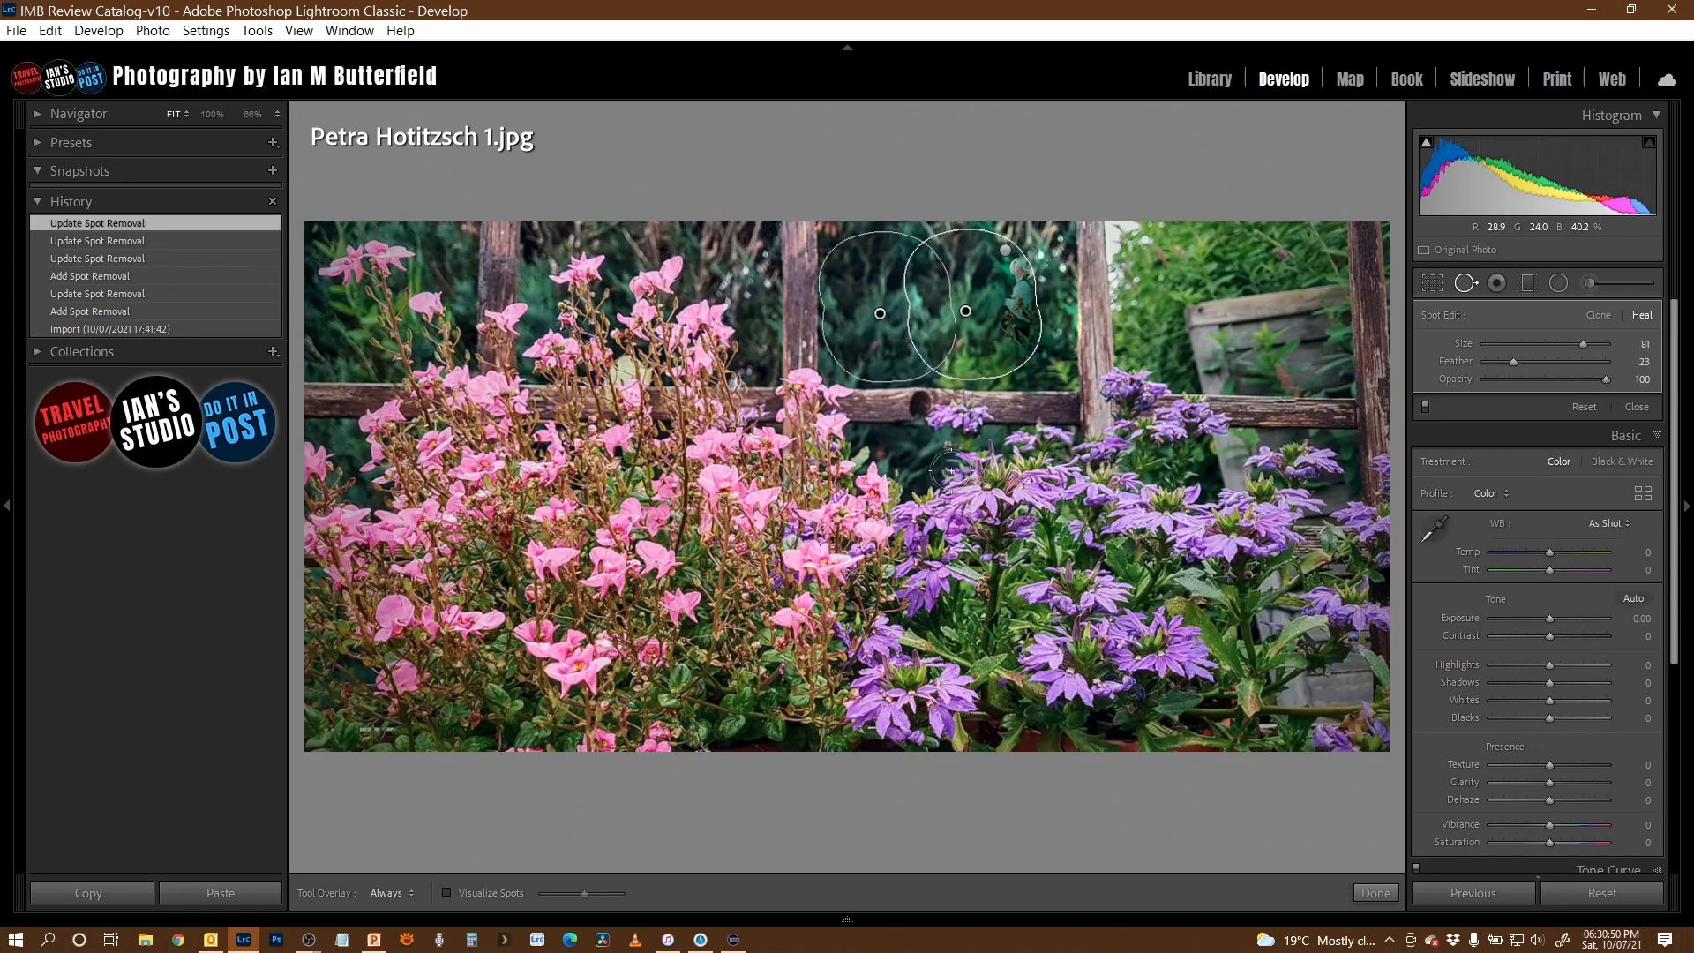
- Heal the remaining plant remnants near the fence post with neighbouring dark foliage and compare the retouched flower photo with its original
mouse_move(951, 469)
left_mouse_down()
mouse_move(957, 519)
mouse_move(946, 487)
mouse_move(1021, 291)
left_mouse_up()
left_click_drag(1063, 386, 945, 334)
key("q")
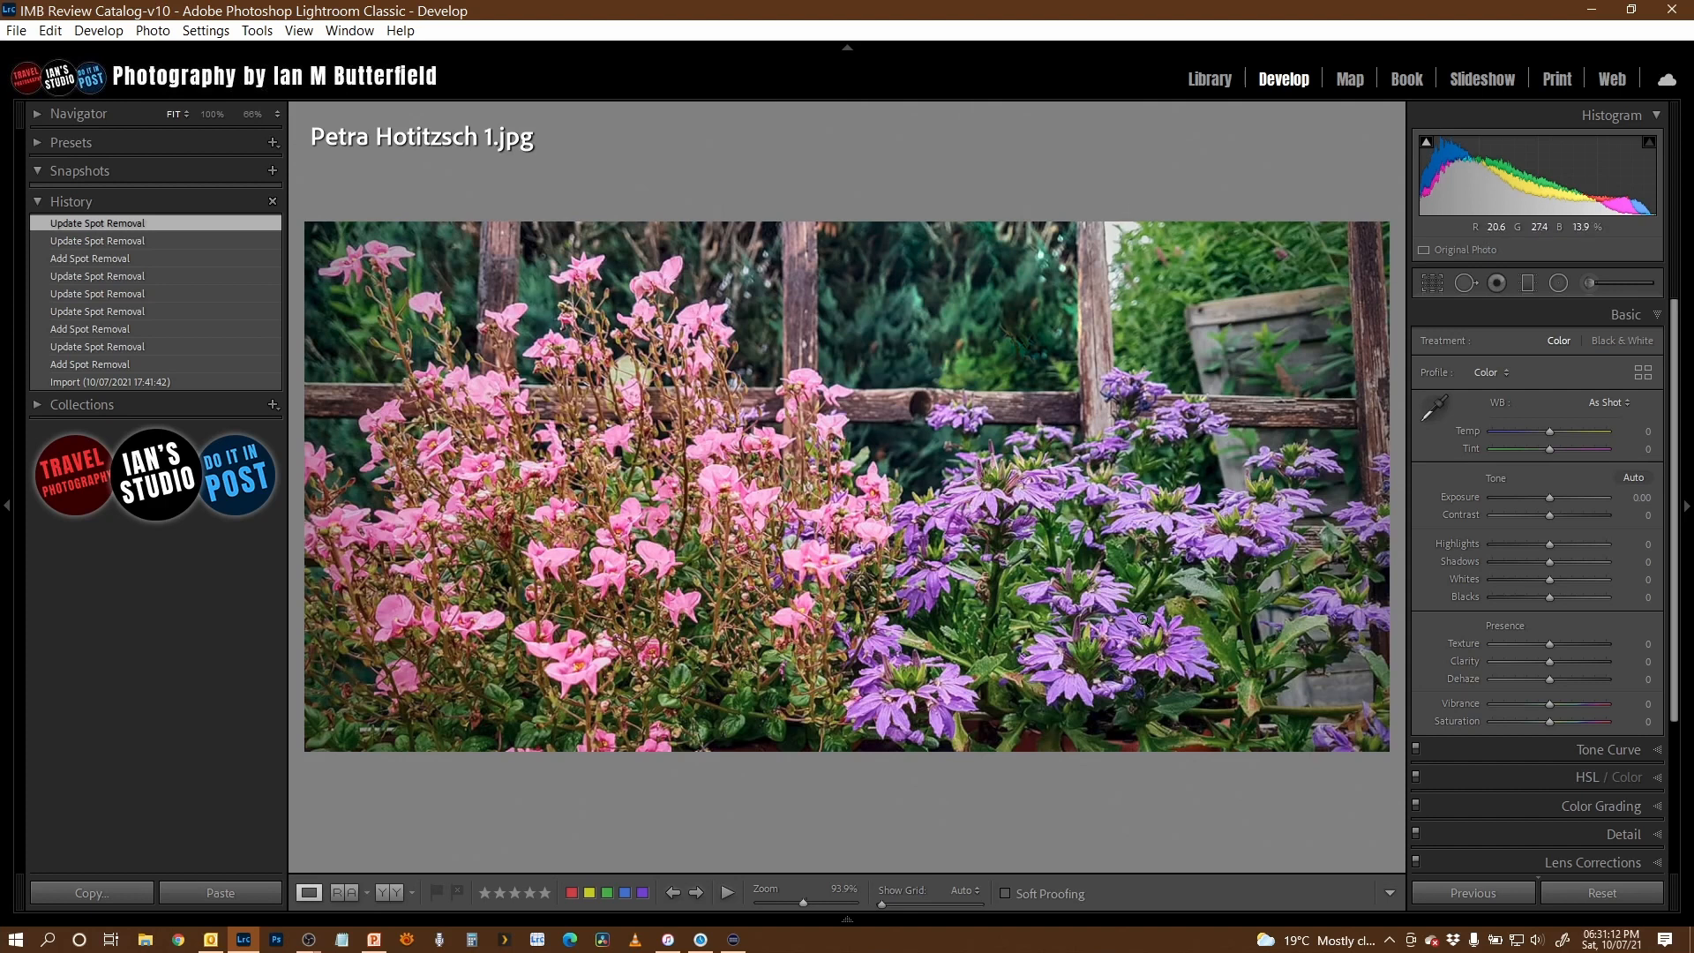
key("backslash")
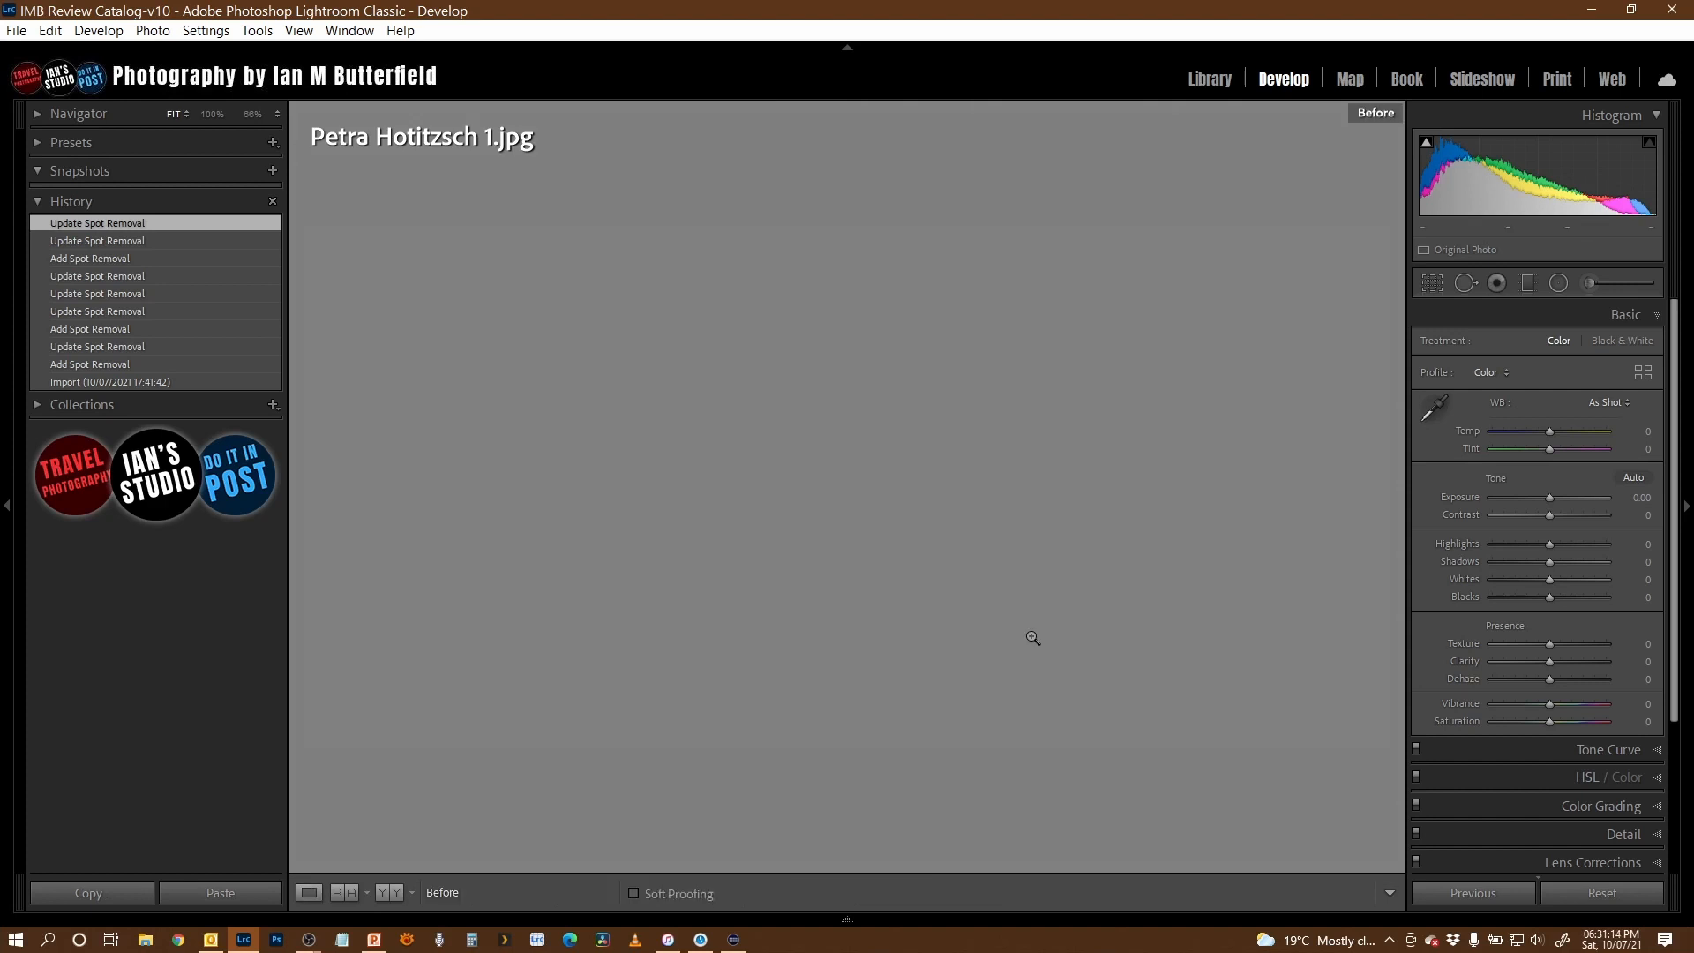
key("backslash")
key("backslash")
key("backslash")
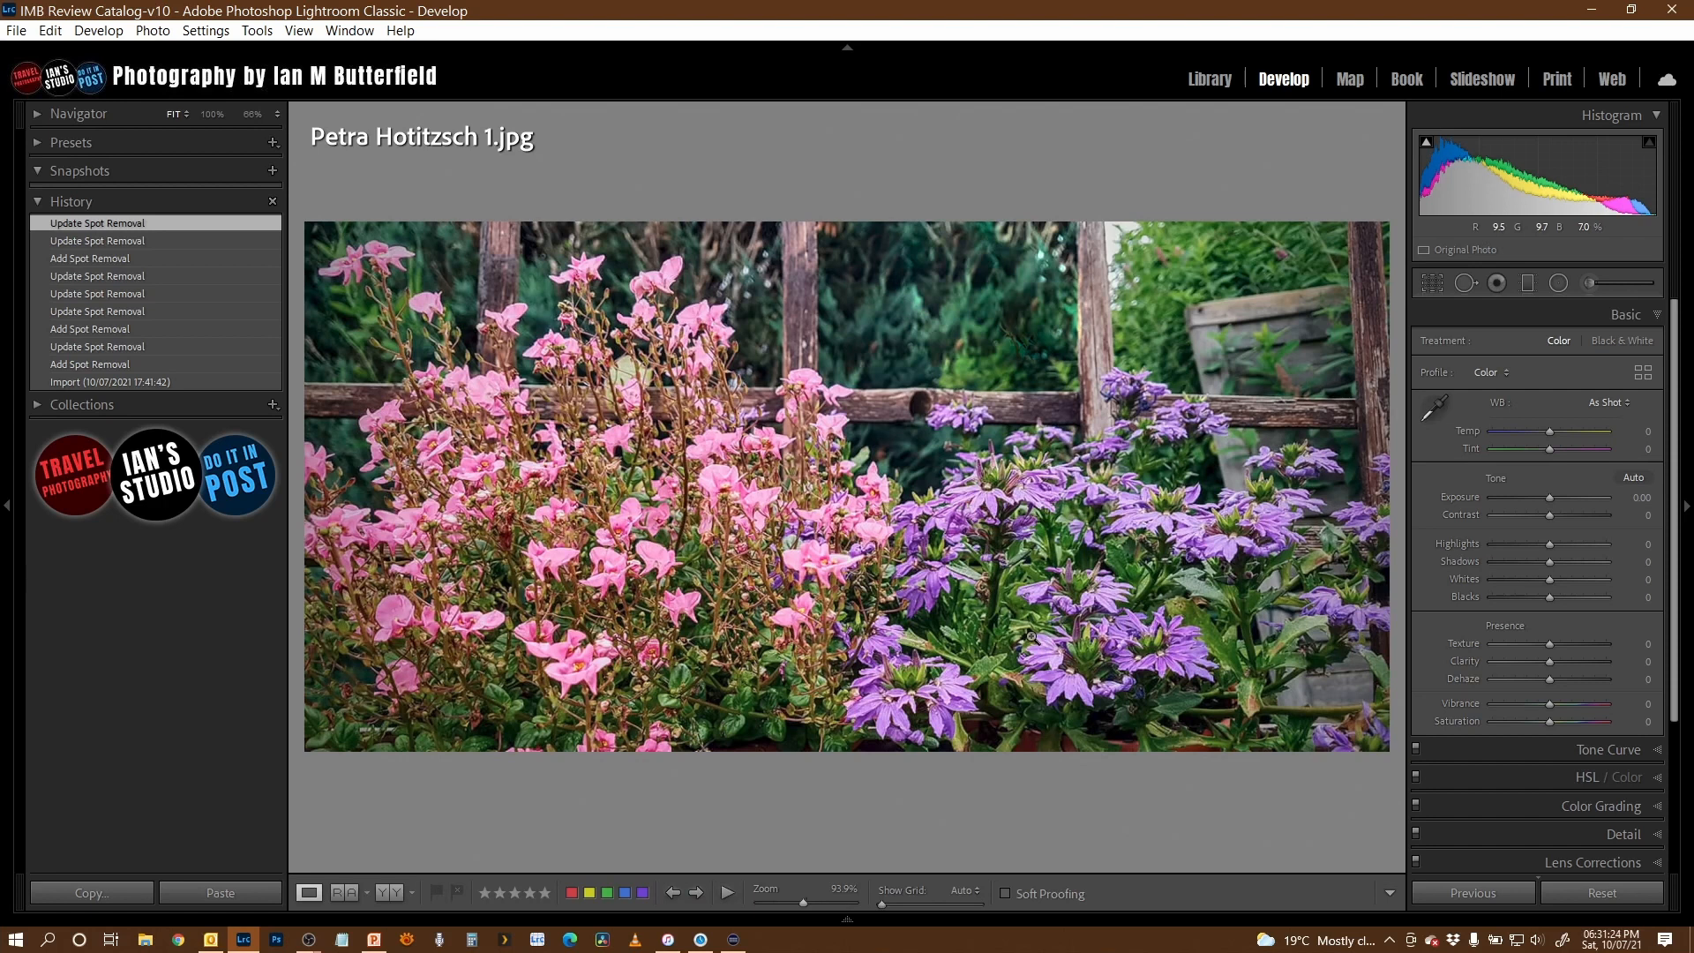
- Straighten the tram photo with a crop angle of 1.09 and examine the platform and trams at 100%
key("Right")
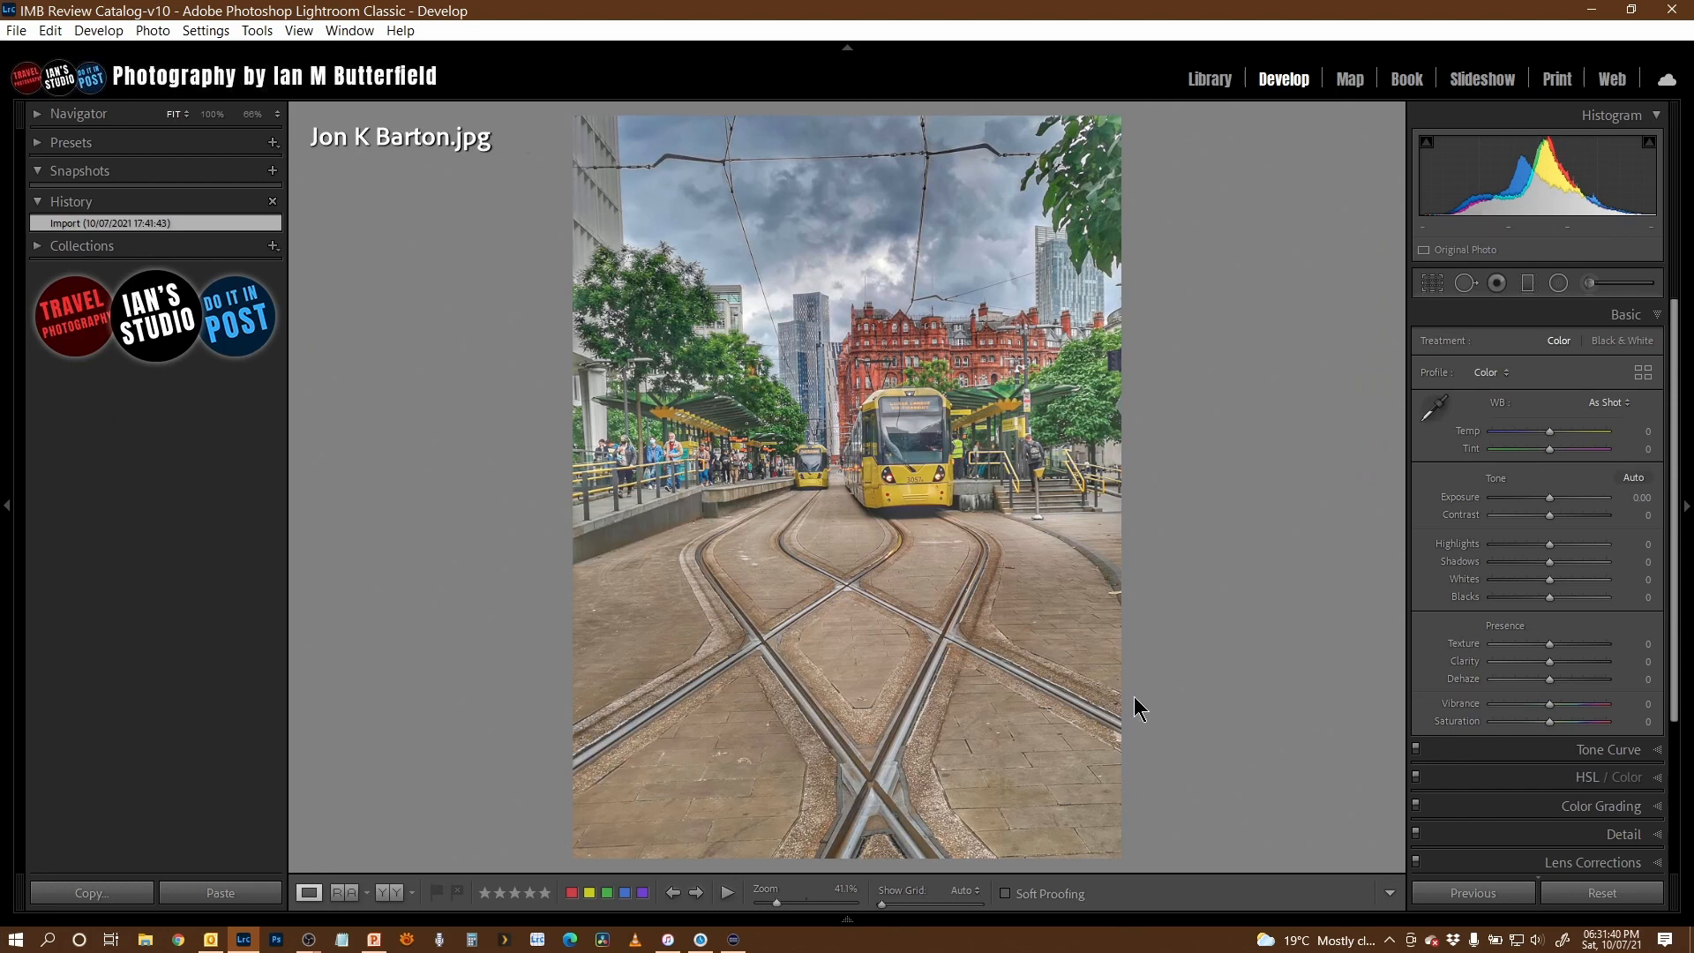
key("r")
left_click_drag(1210, 774, 1204, 782)
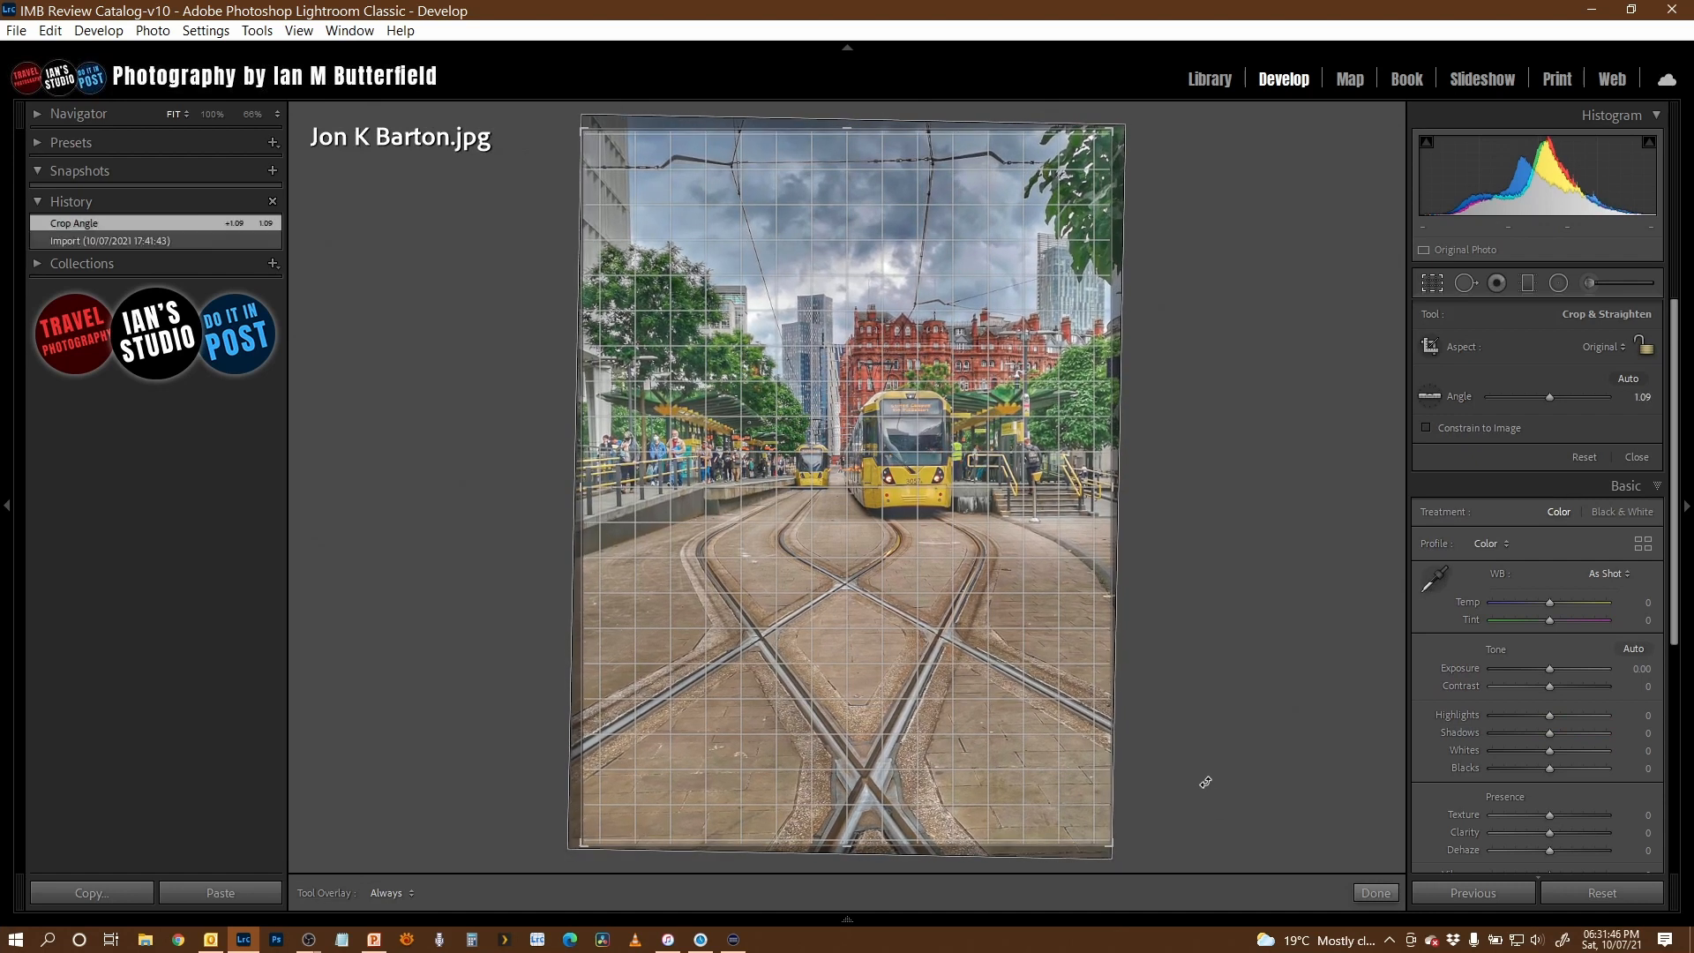
key("r")
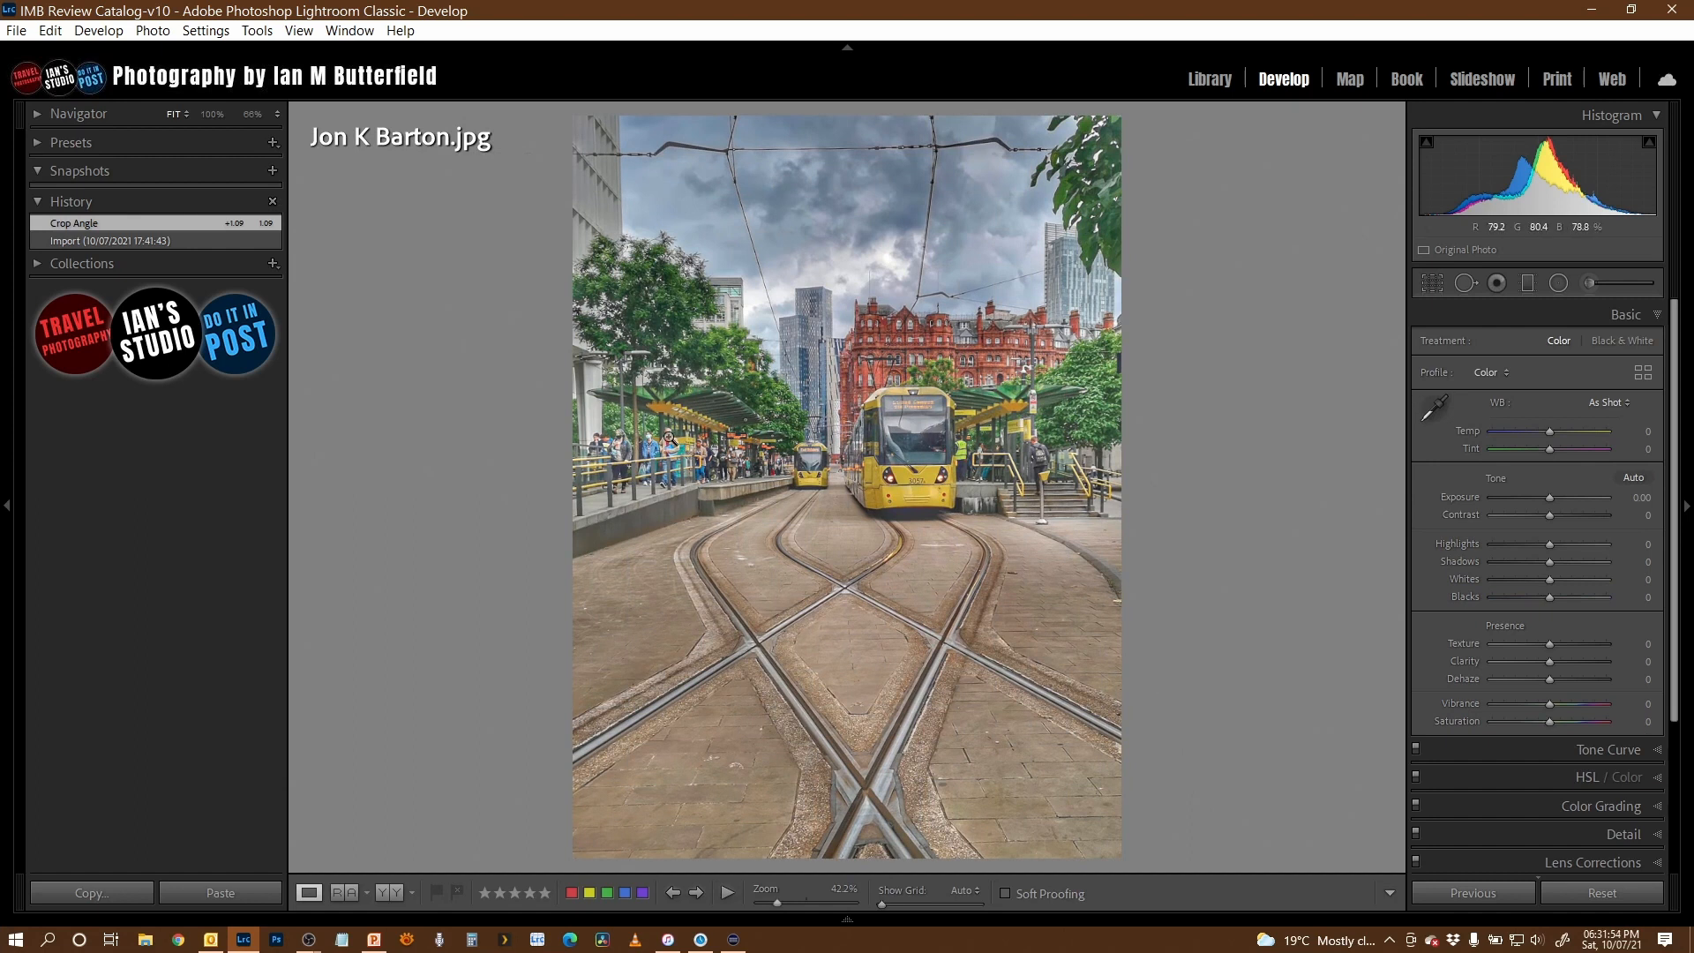
left_click(671, 447)
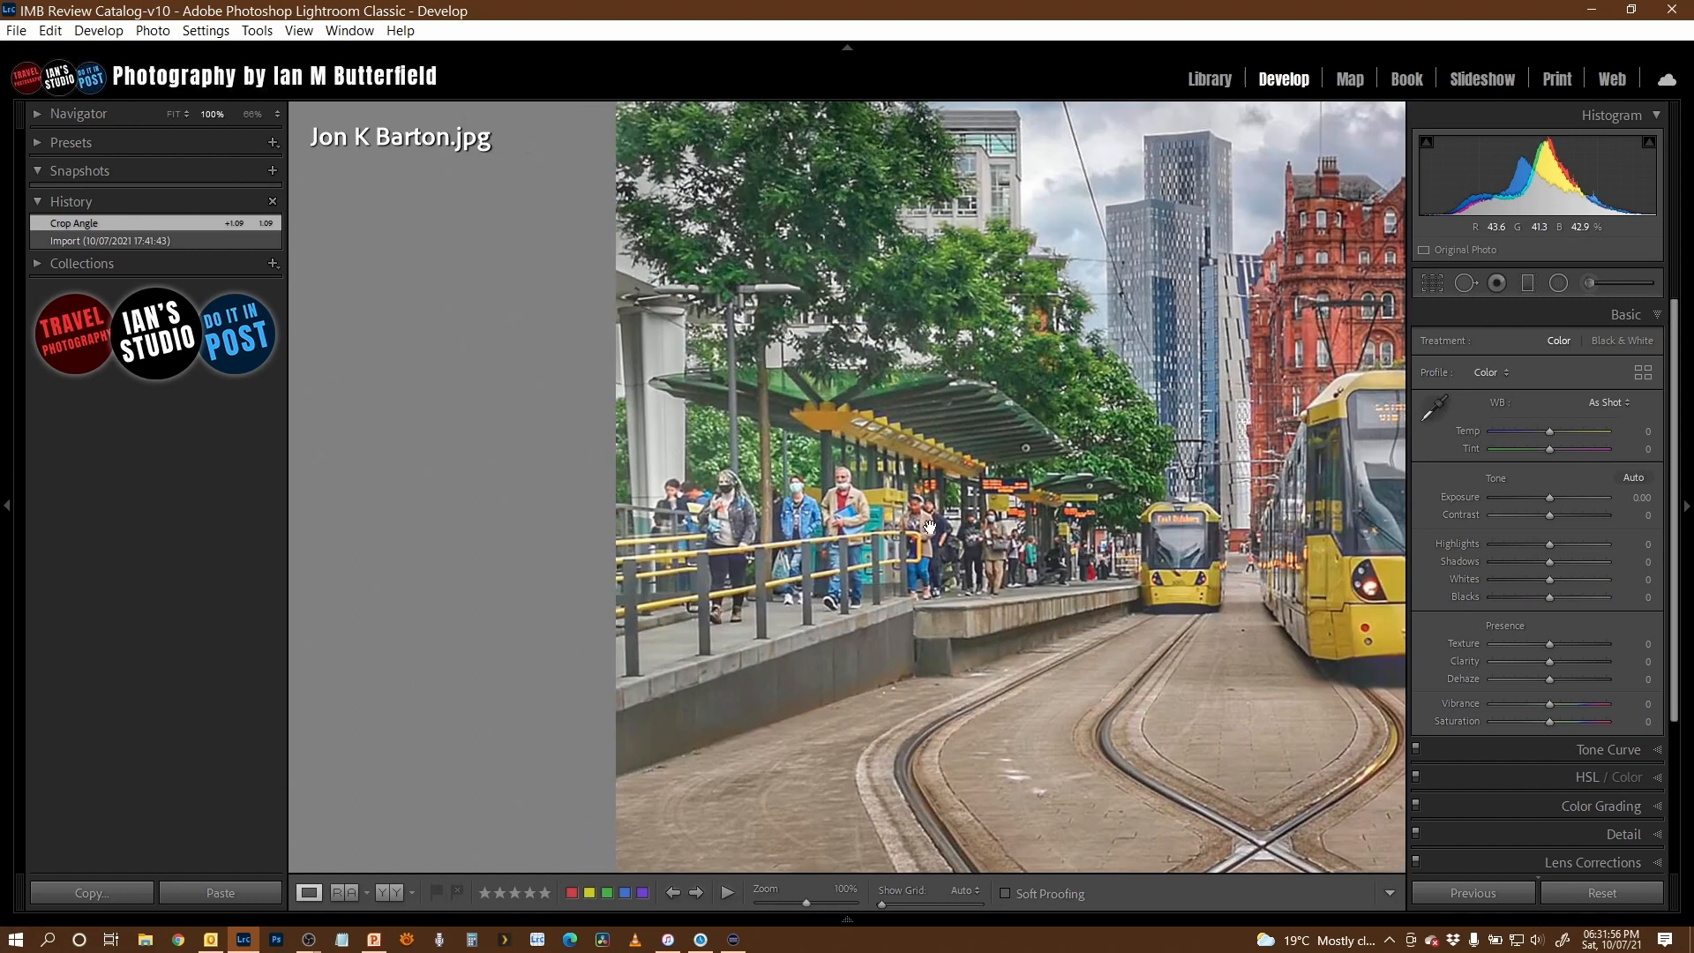
left_click_drag(1032, 550, 792, 649)
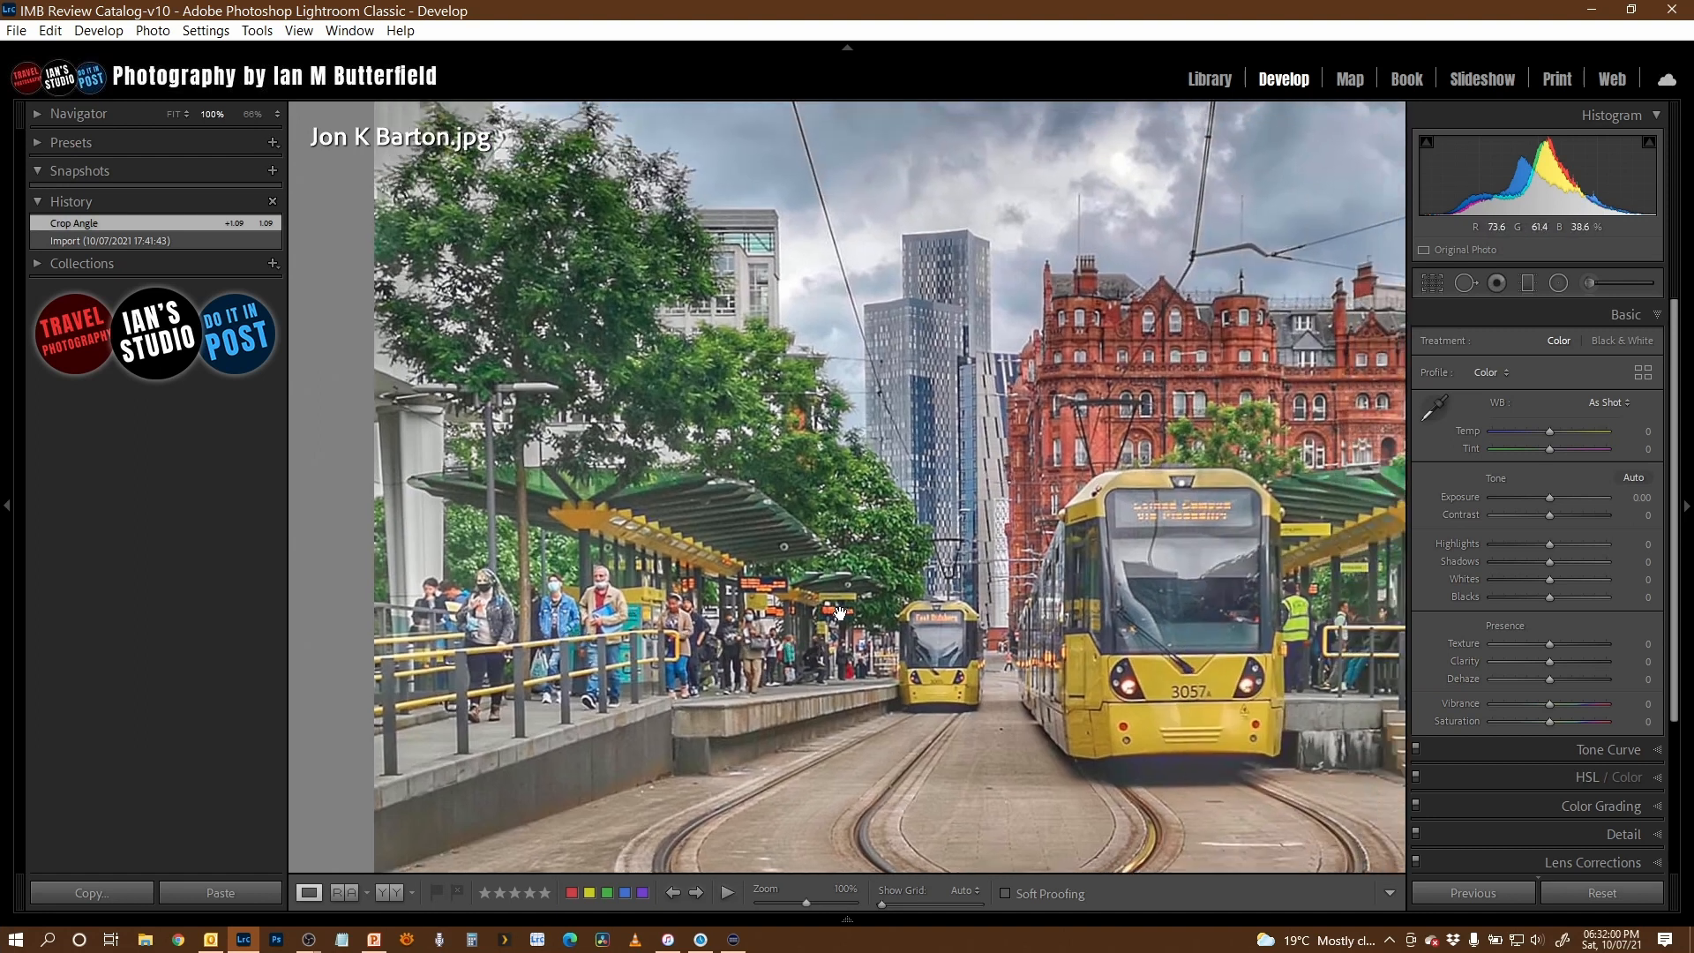
left_click(989, 638)
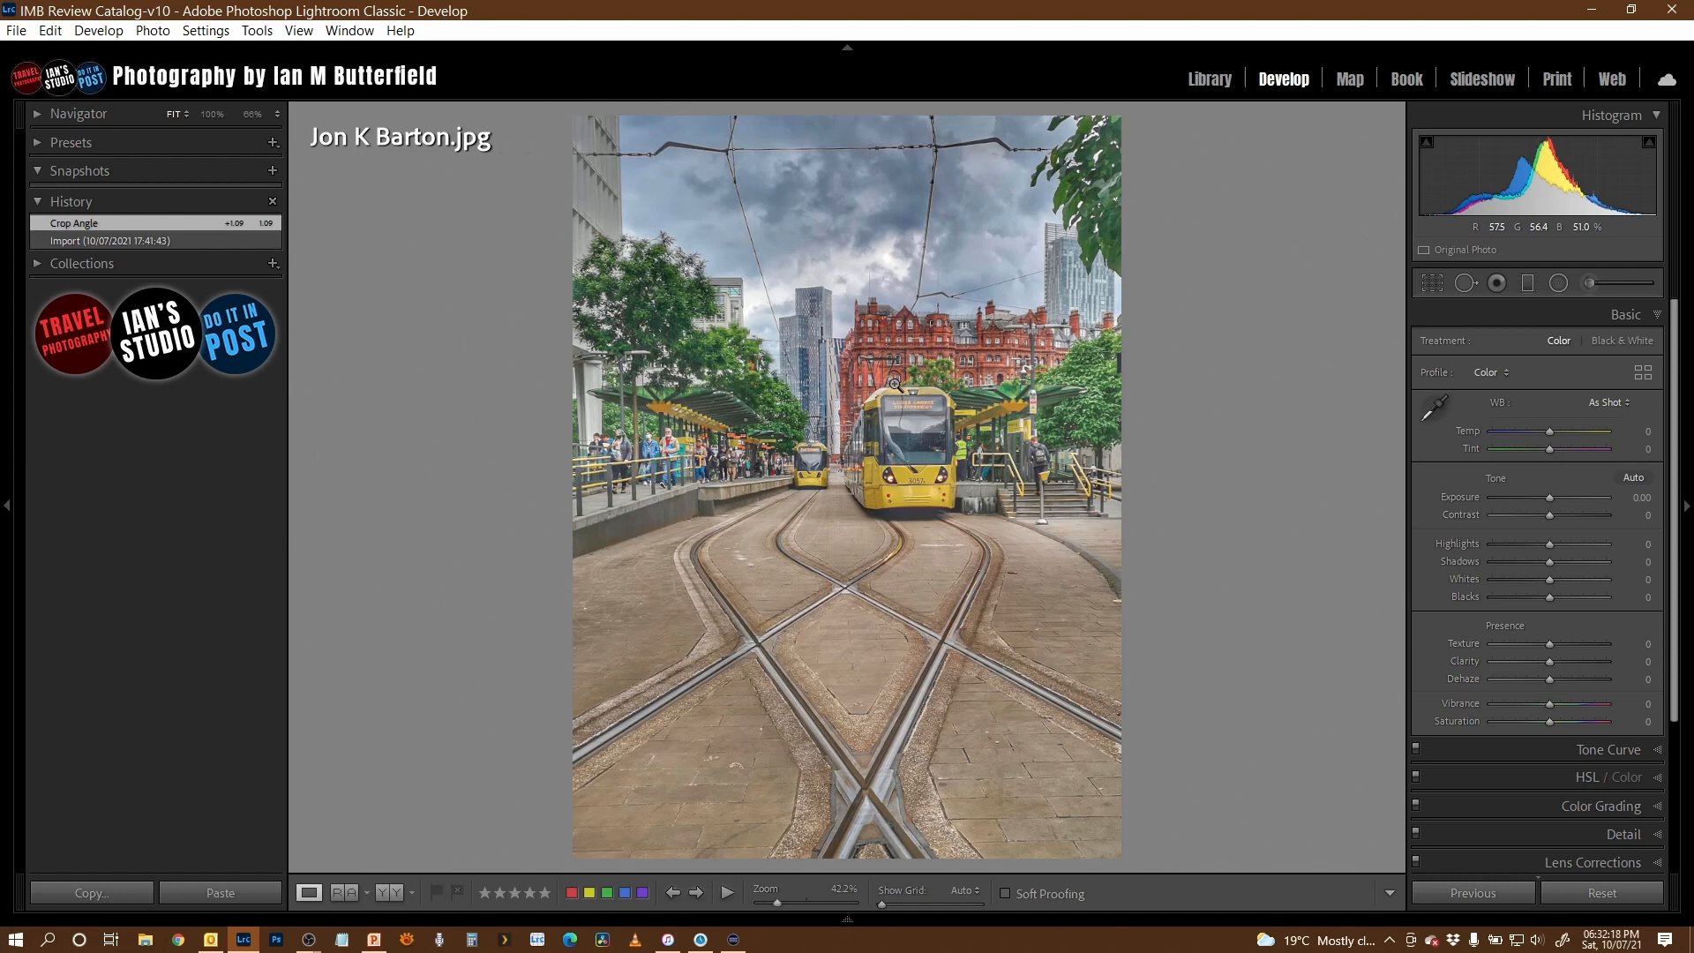
- Set the orange leaves photo's exposure to +0.85 and contrast to -15, and check the leaf and grass detail at 100%
key("Right")
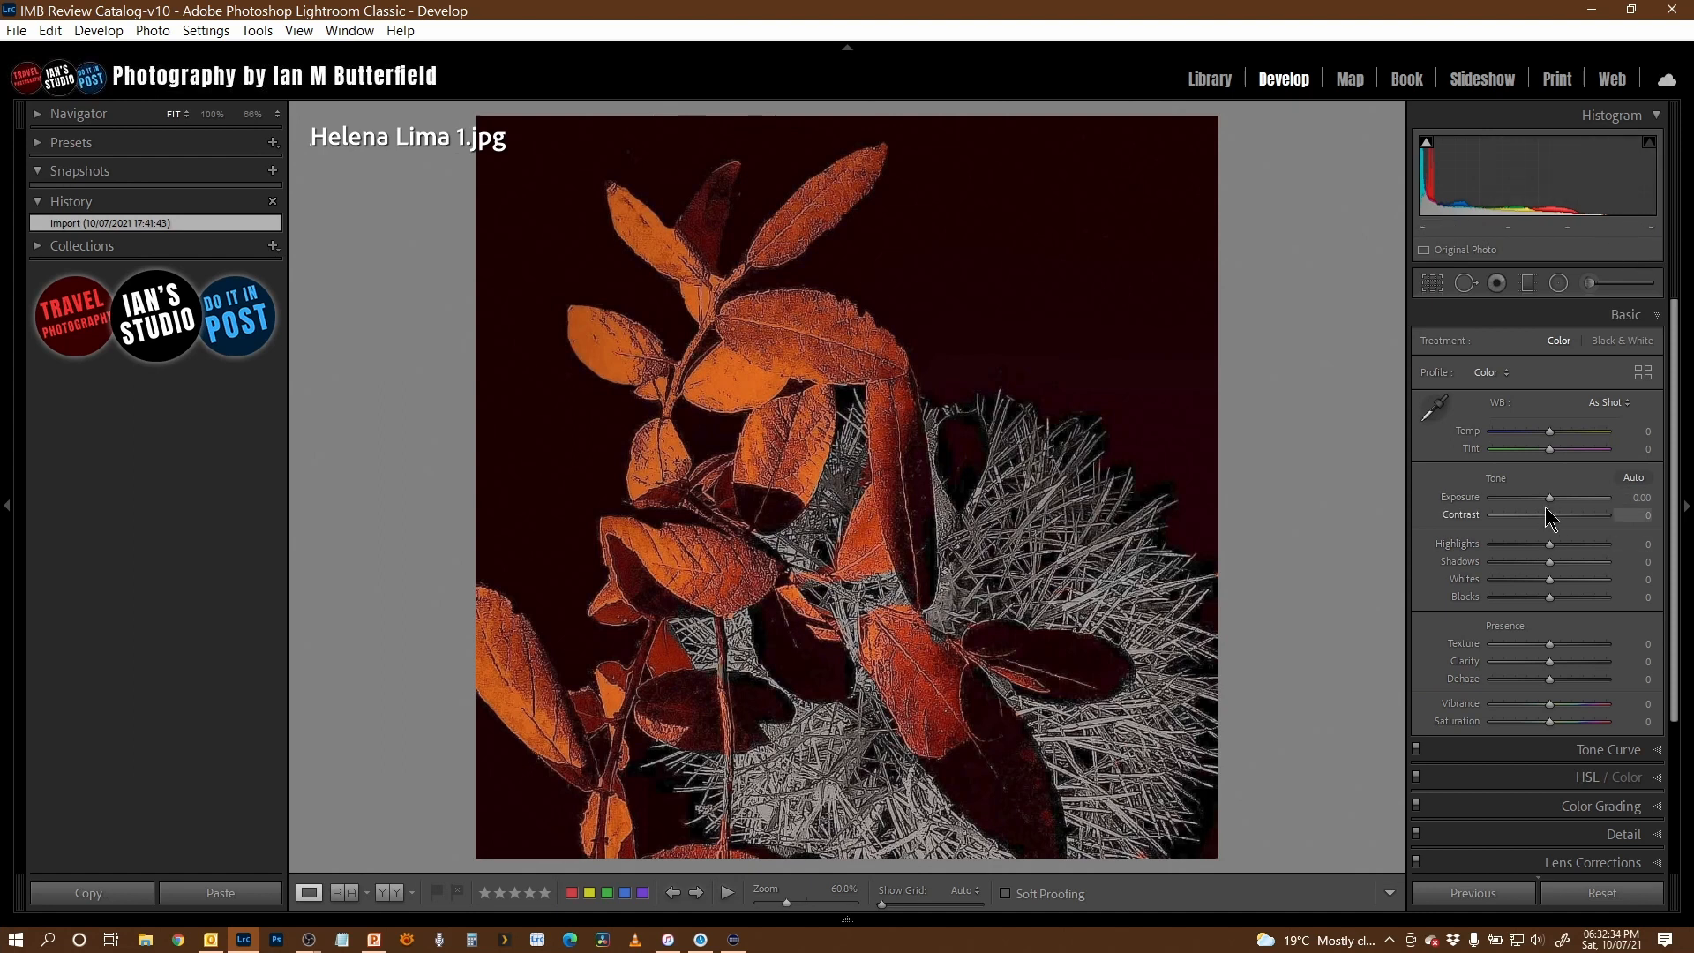
left_click_drag(1552, 504, 1566, 502)
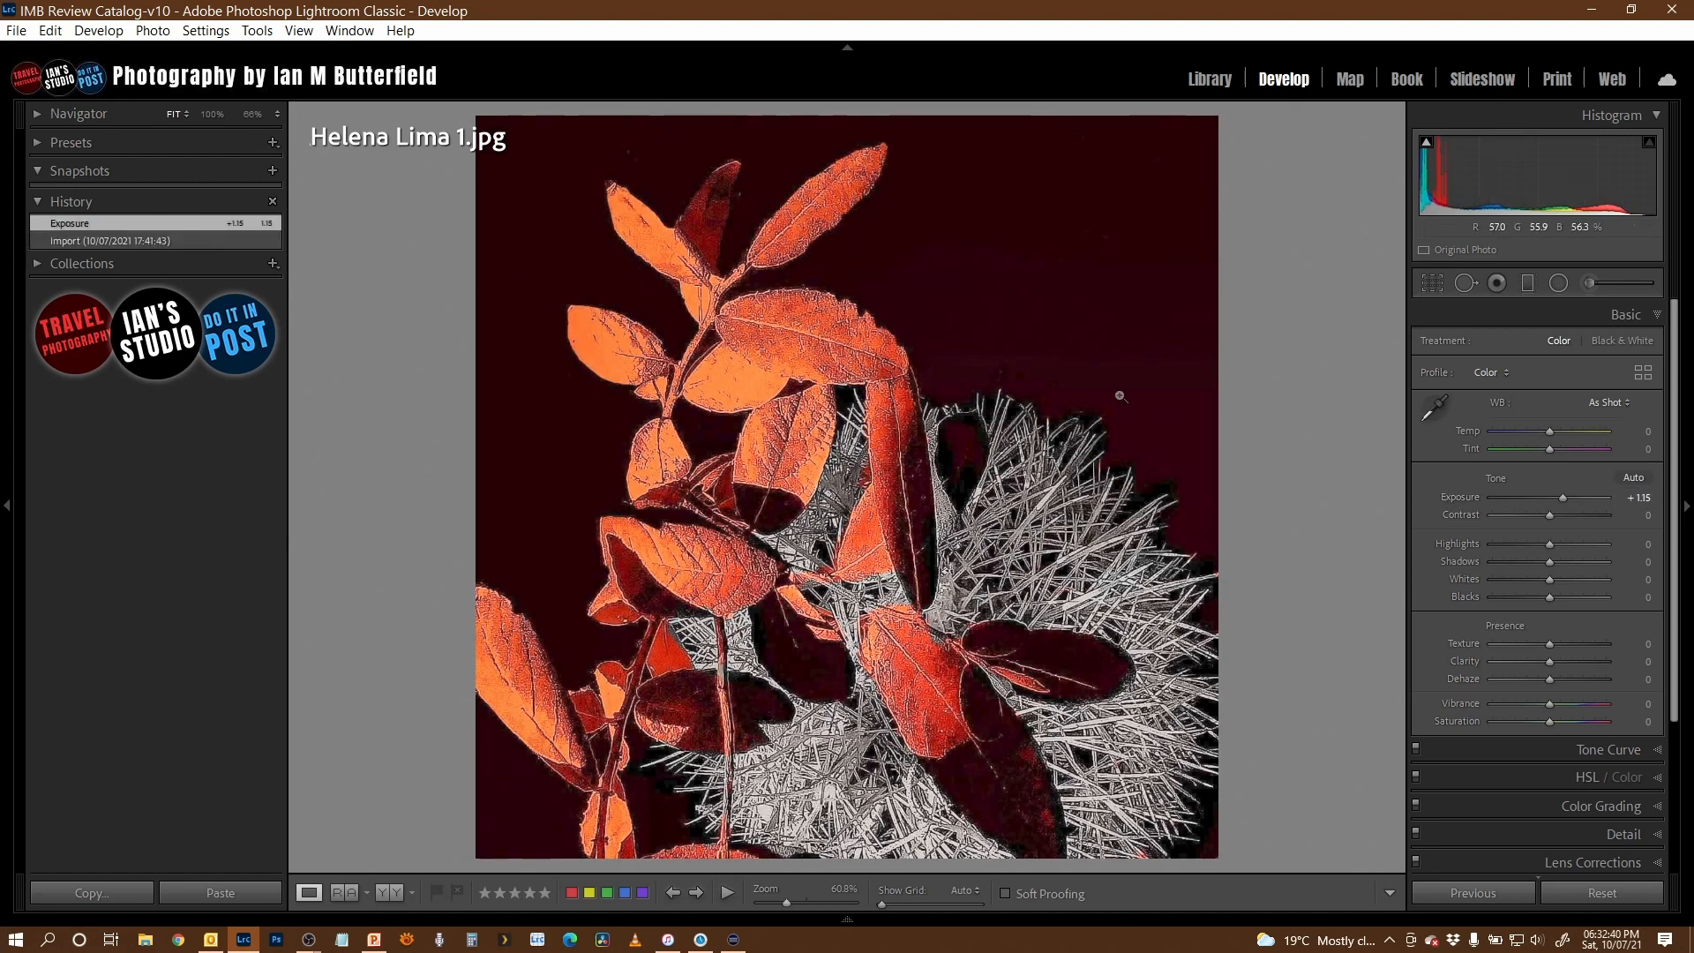
left_click_drag(1550, 516, 1558, 496)
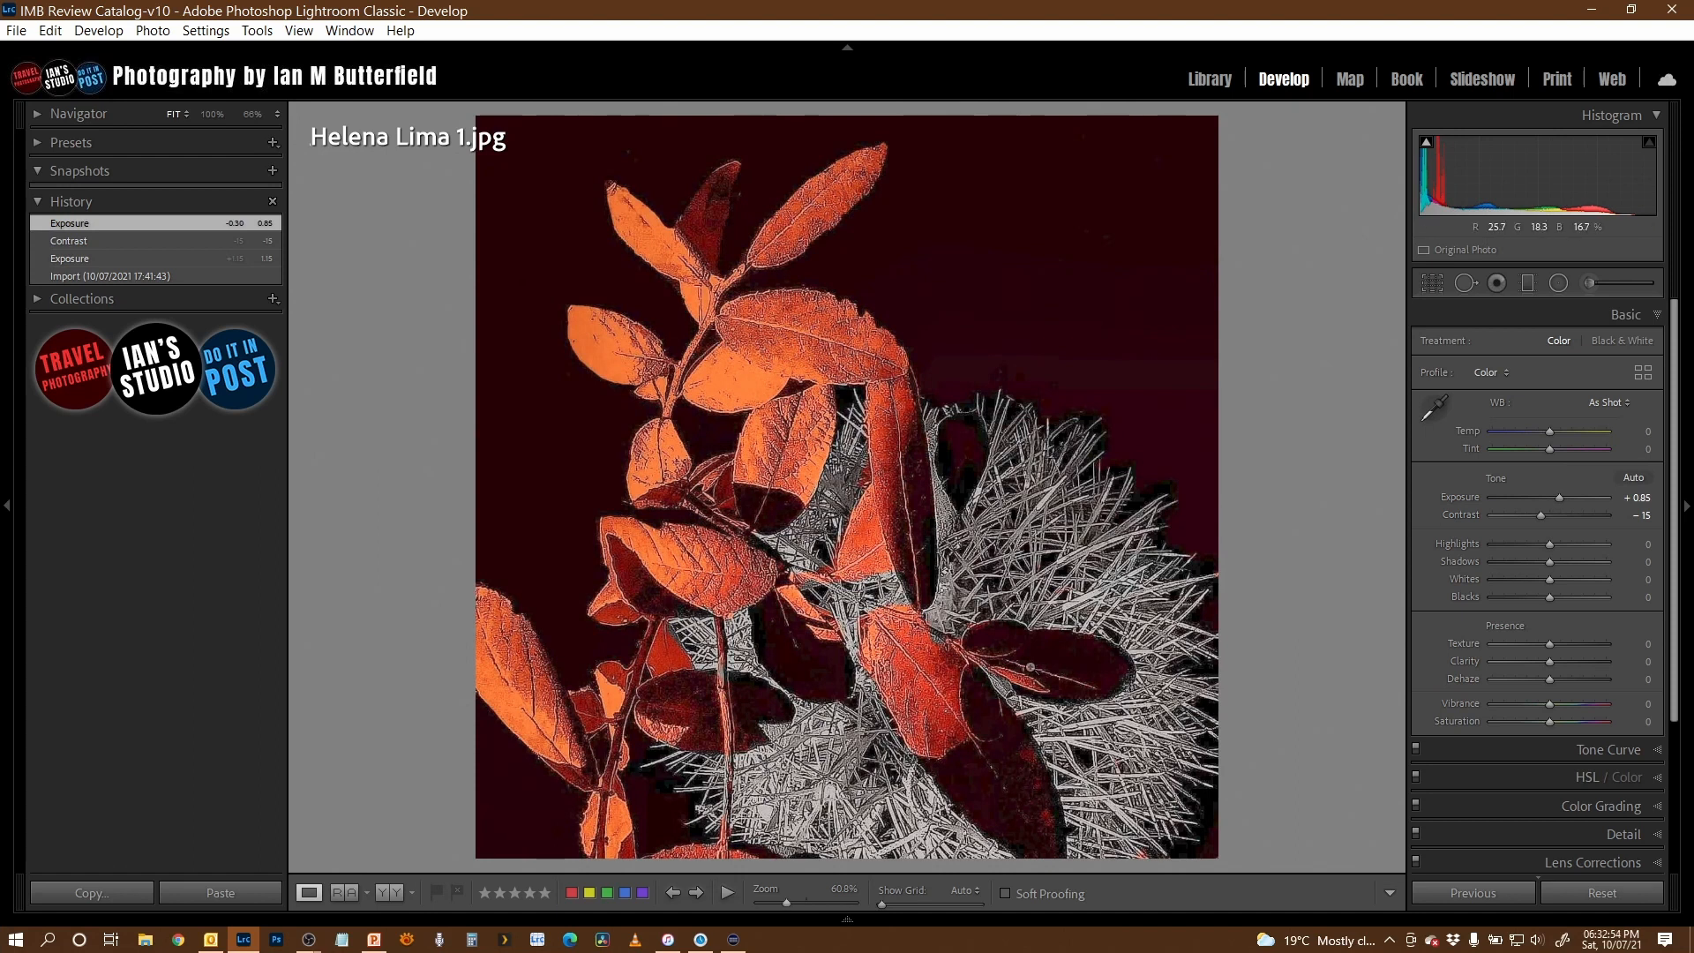
left_click(786, 344)
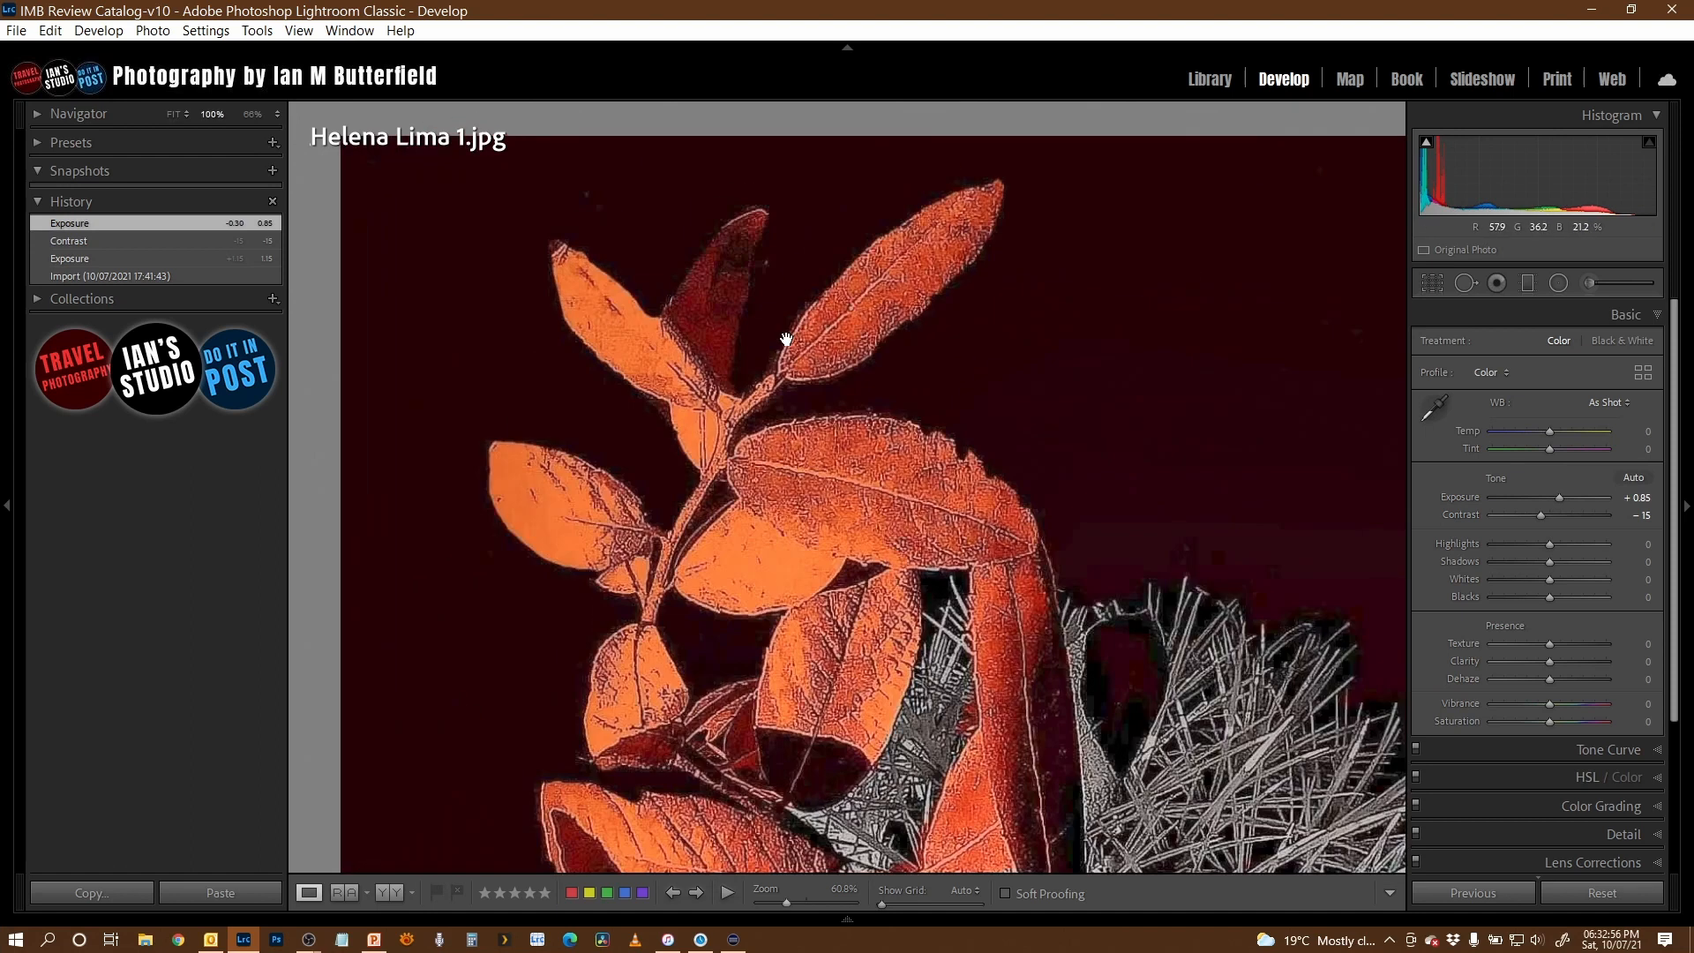
left_click_drag(988, 766, 761, 578)
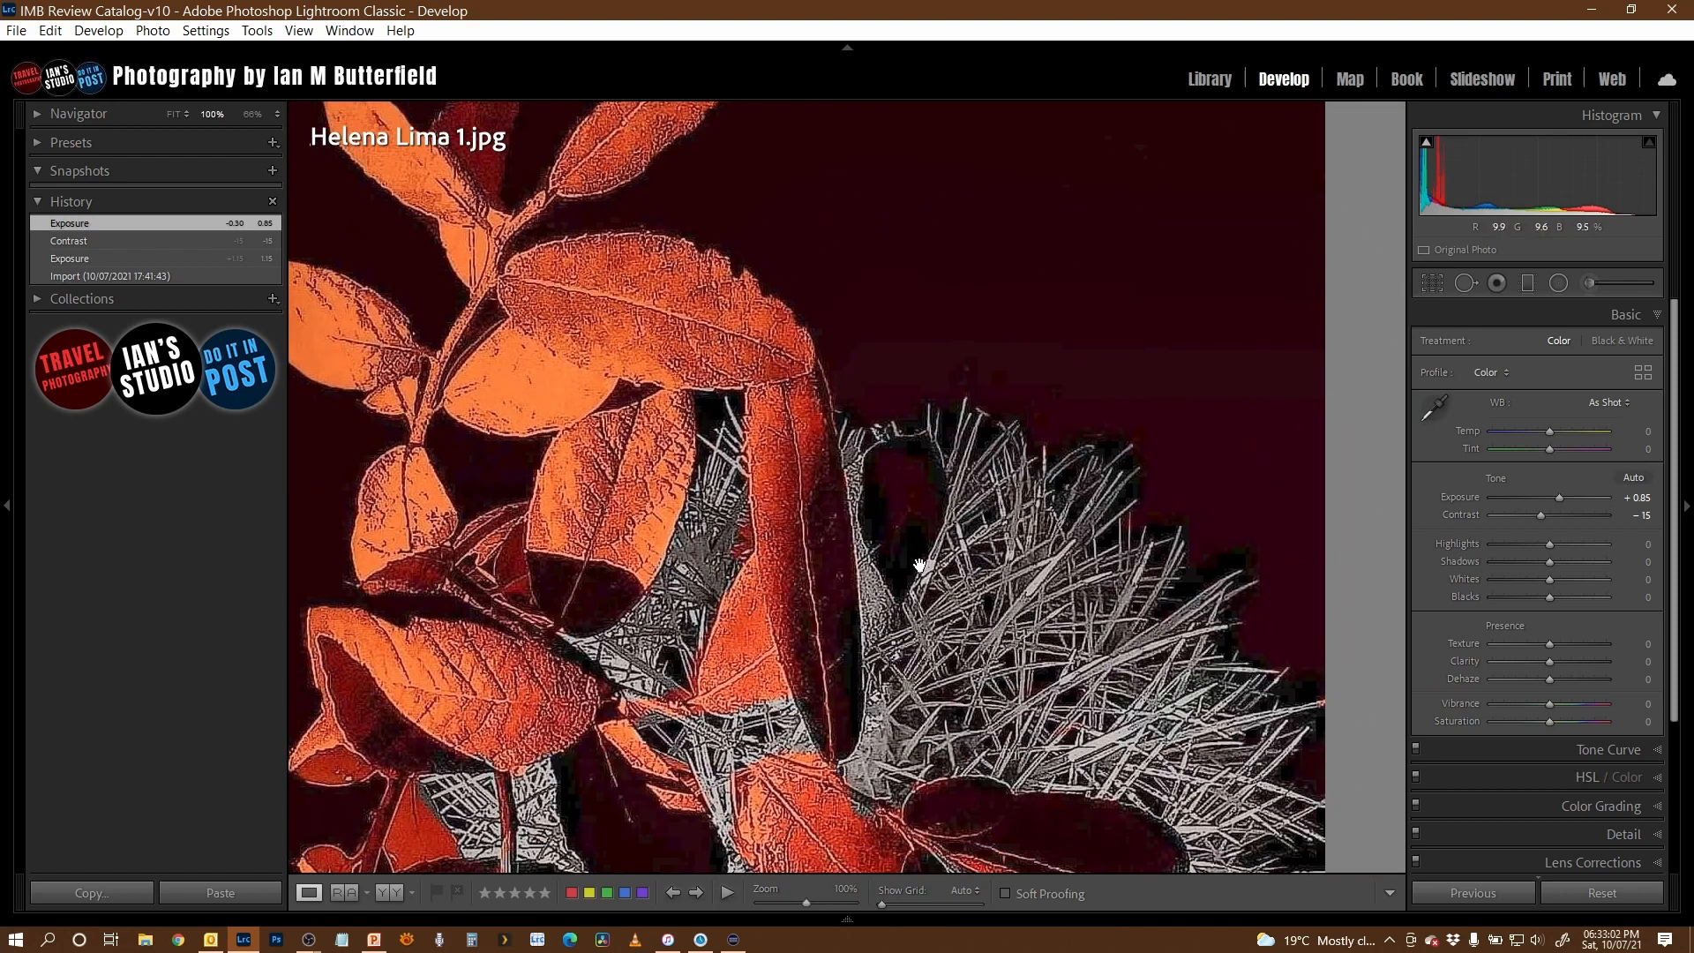
left_click(829, 605)
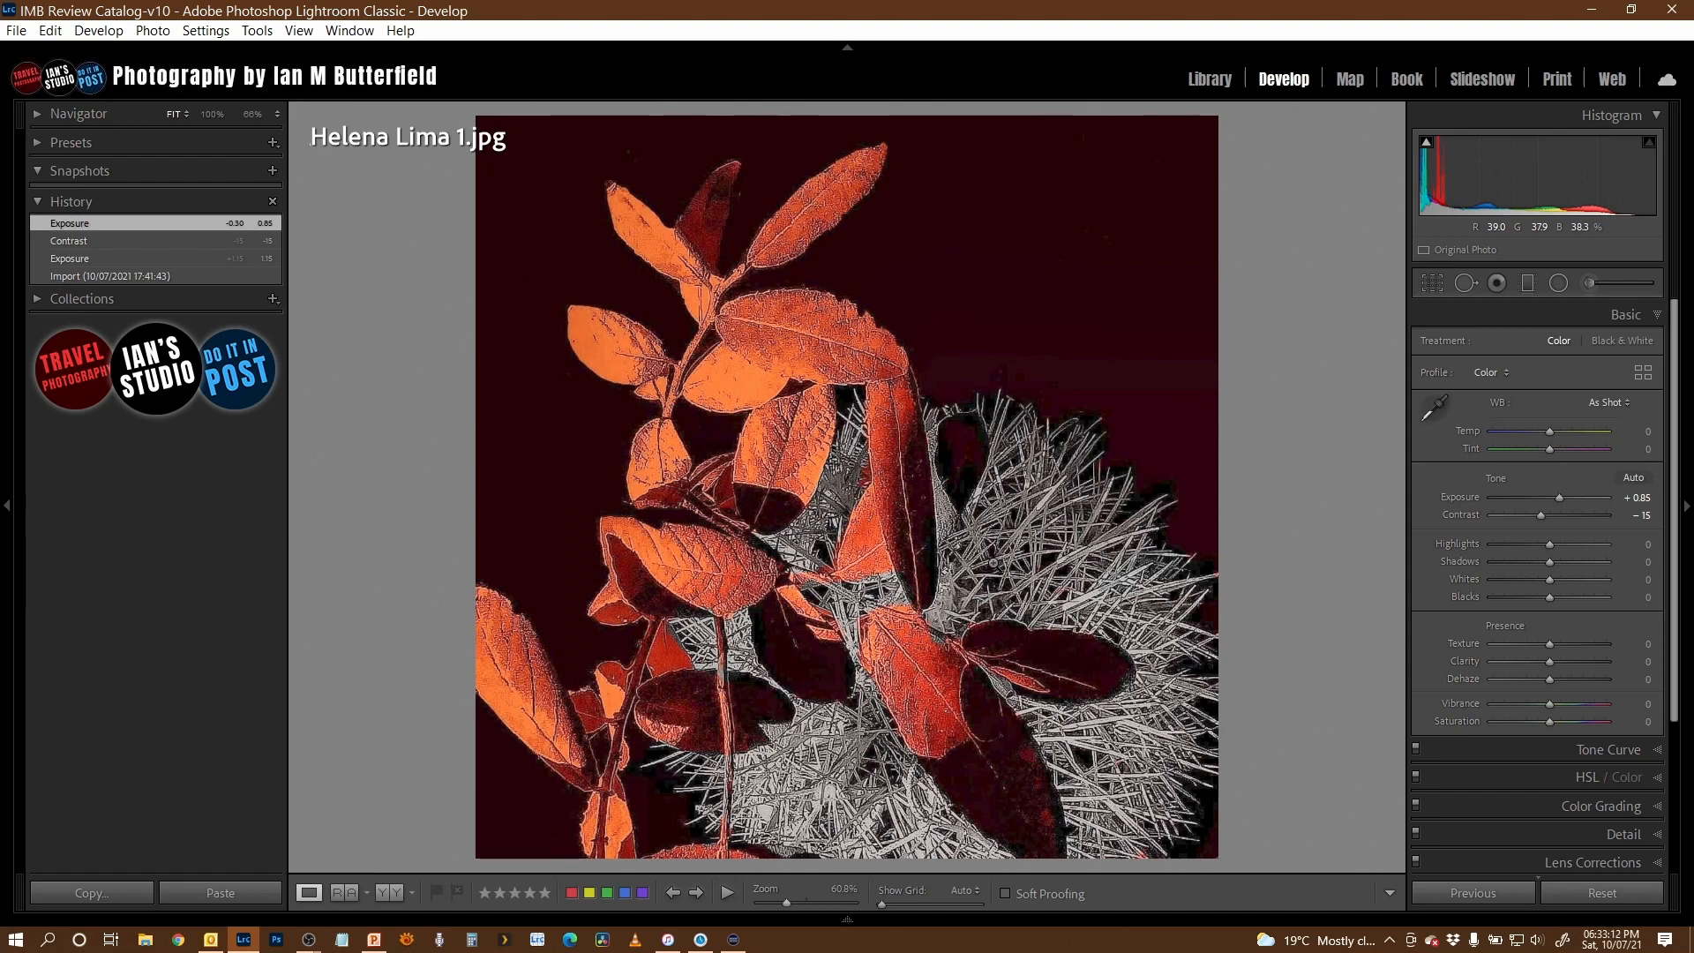
- Apply the Auto Upright perspective correction to the photo of the timber-framed house by the water
key("Right")
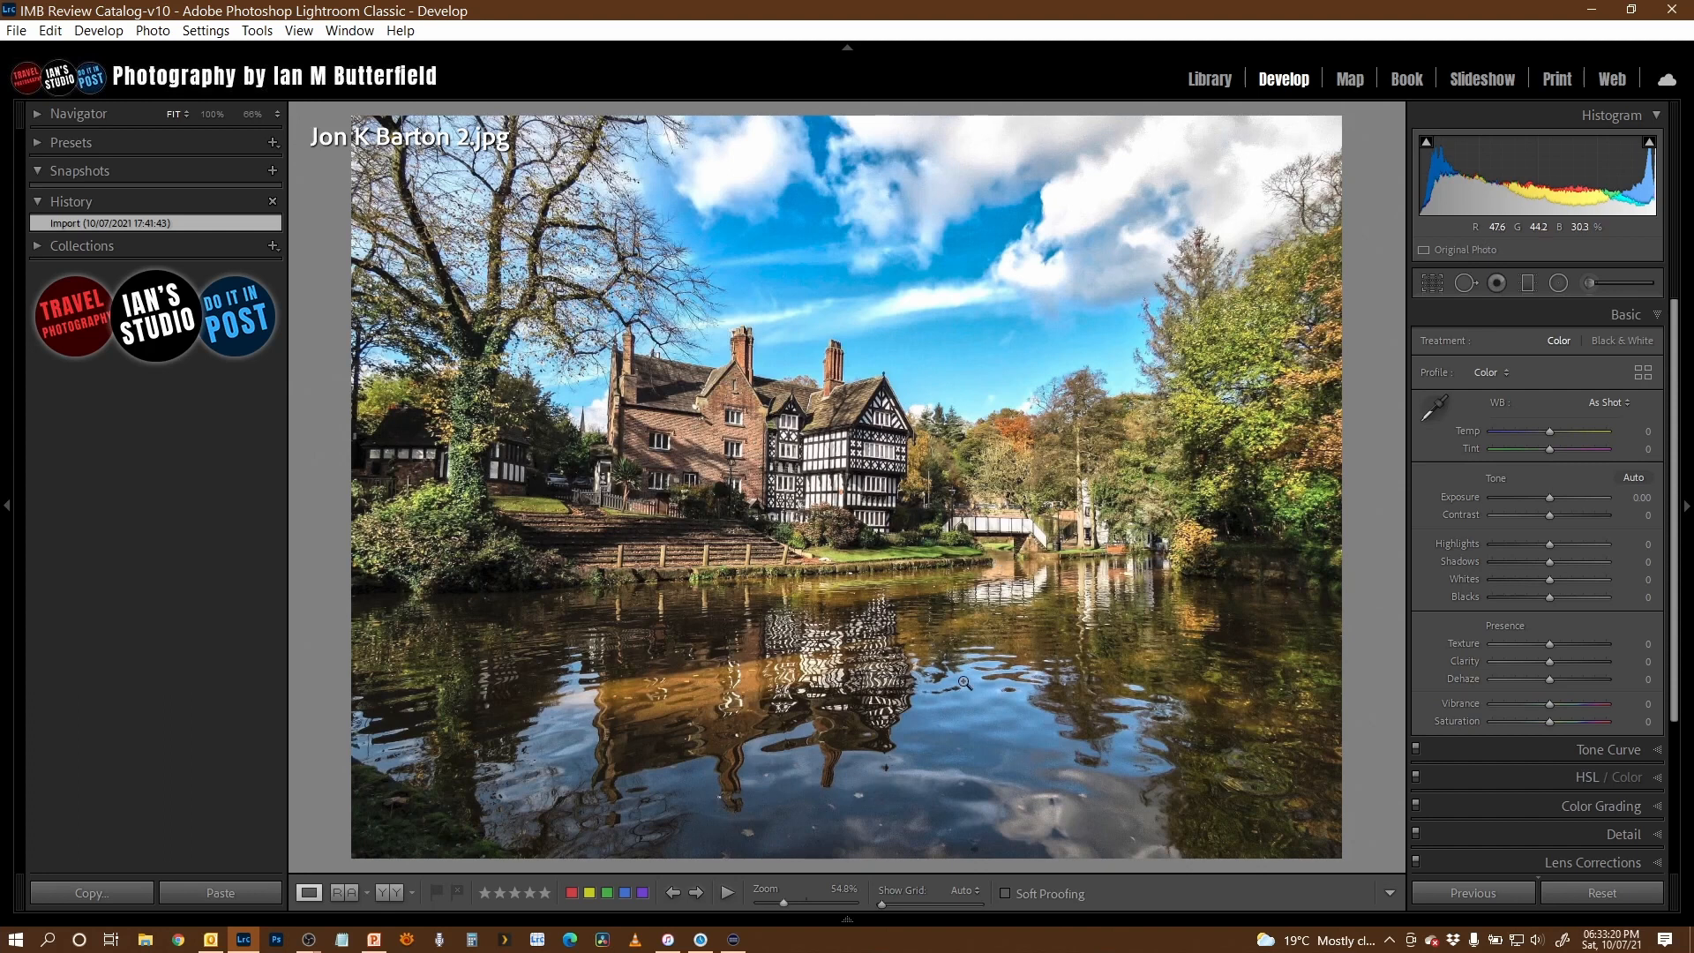
scroll(1589, 764, "down", 1)
scroll(1588, 765, "down", 1)
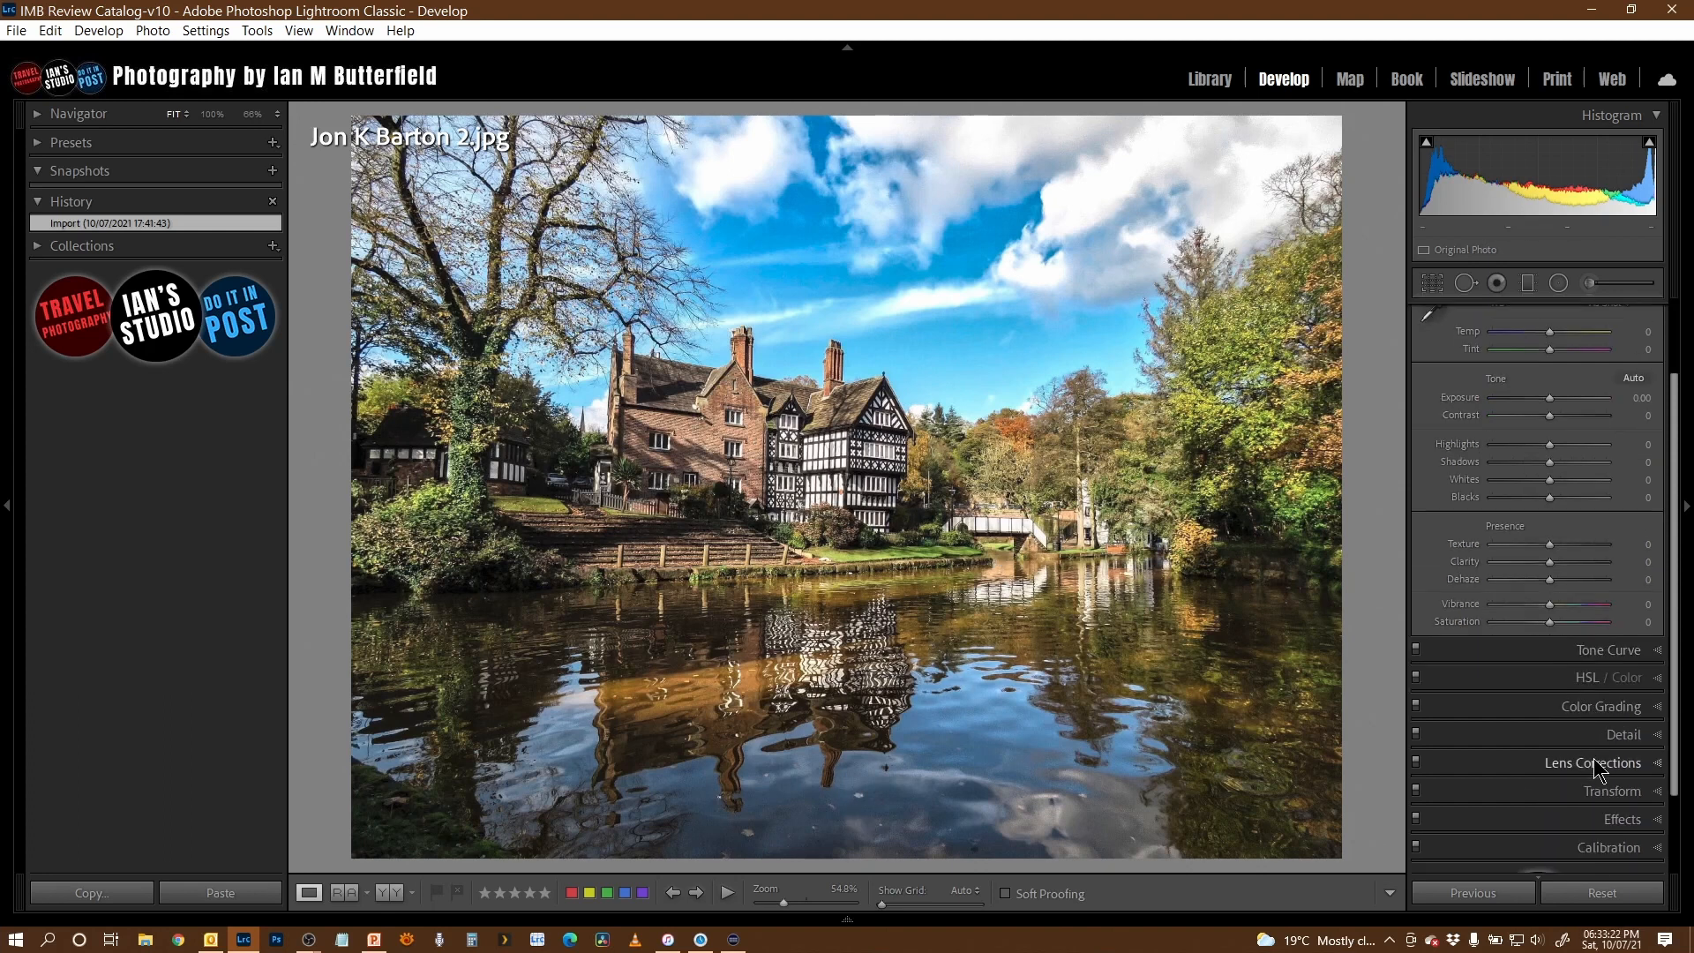
left_click(1602, 793)
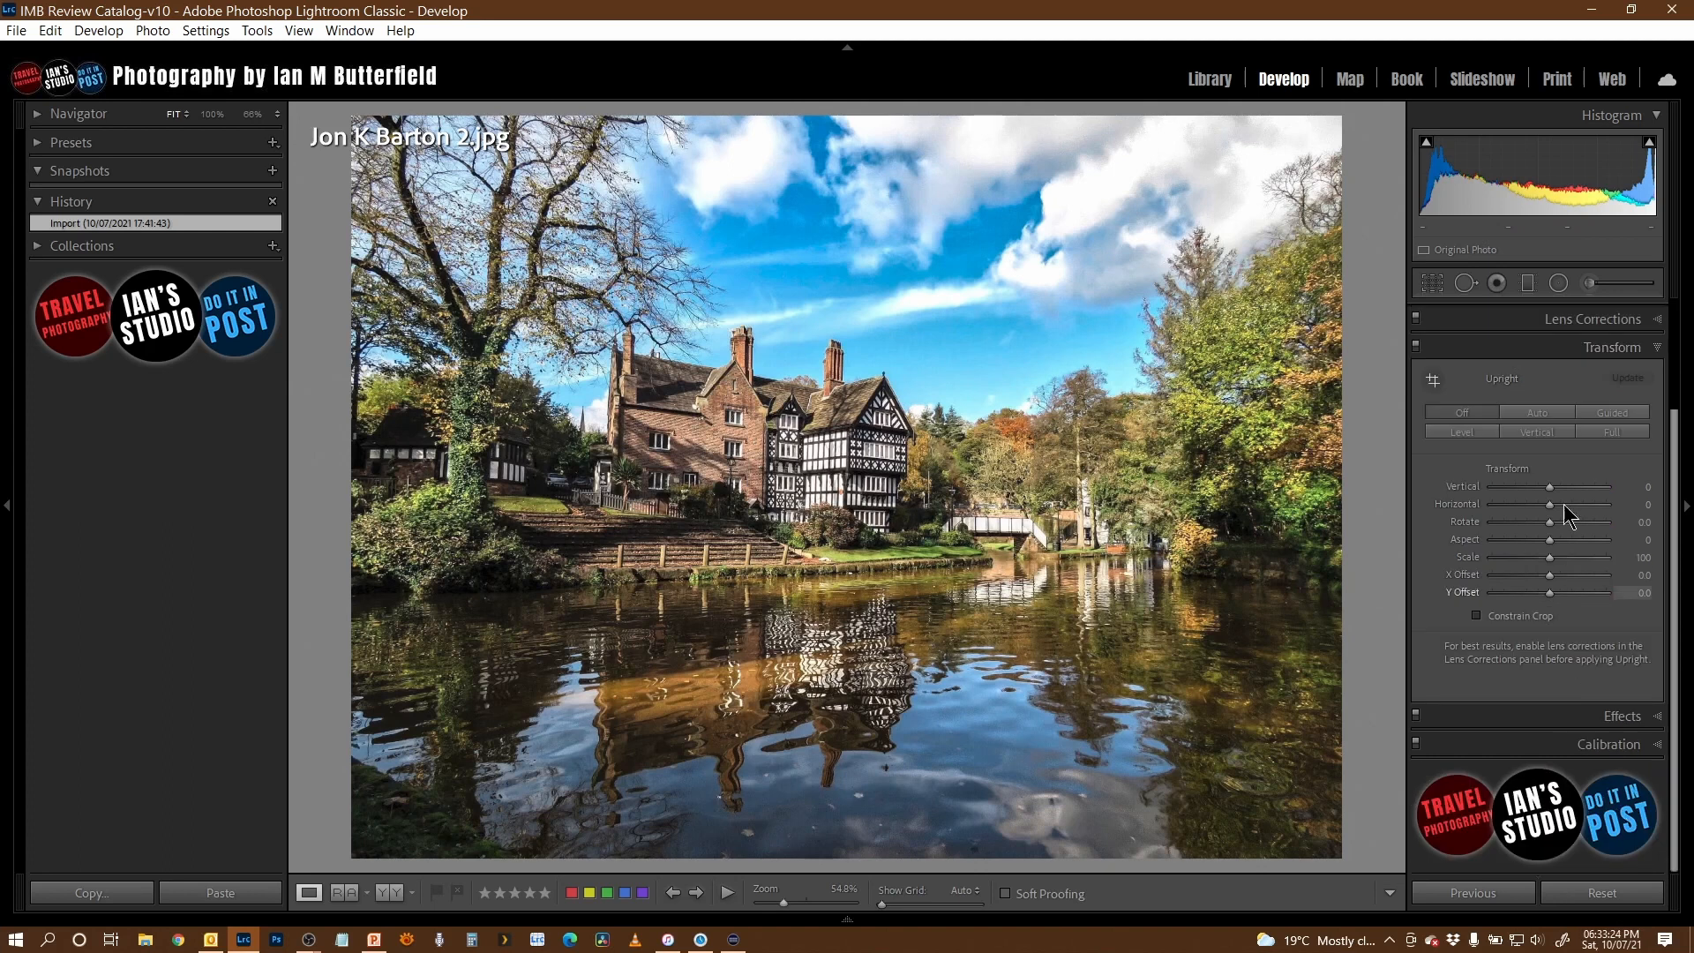
left_click(1535, 419)
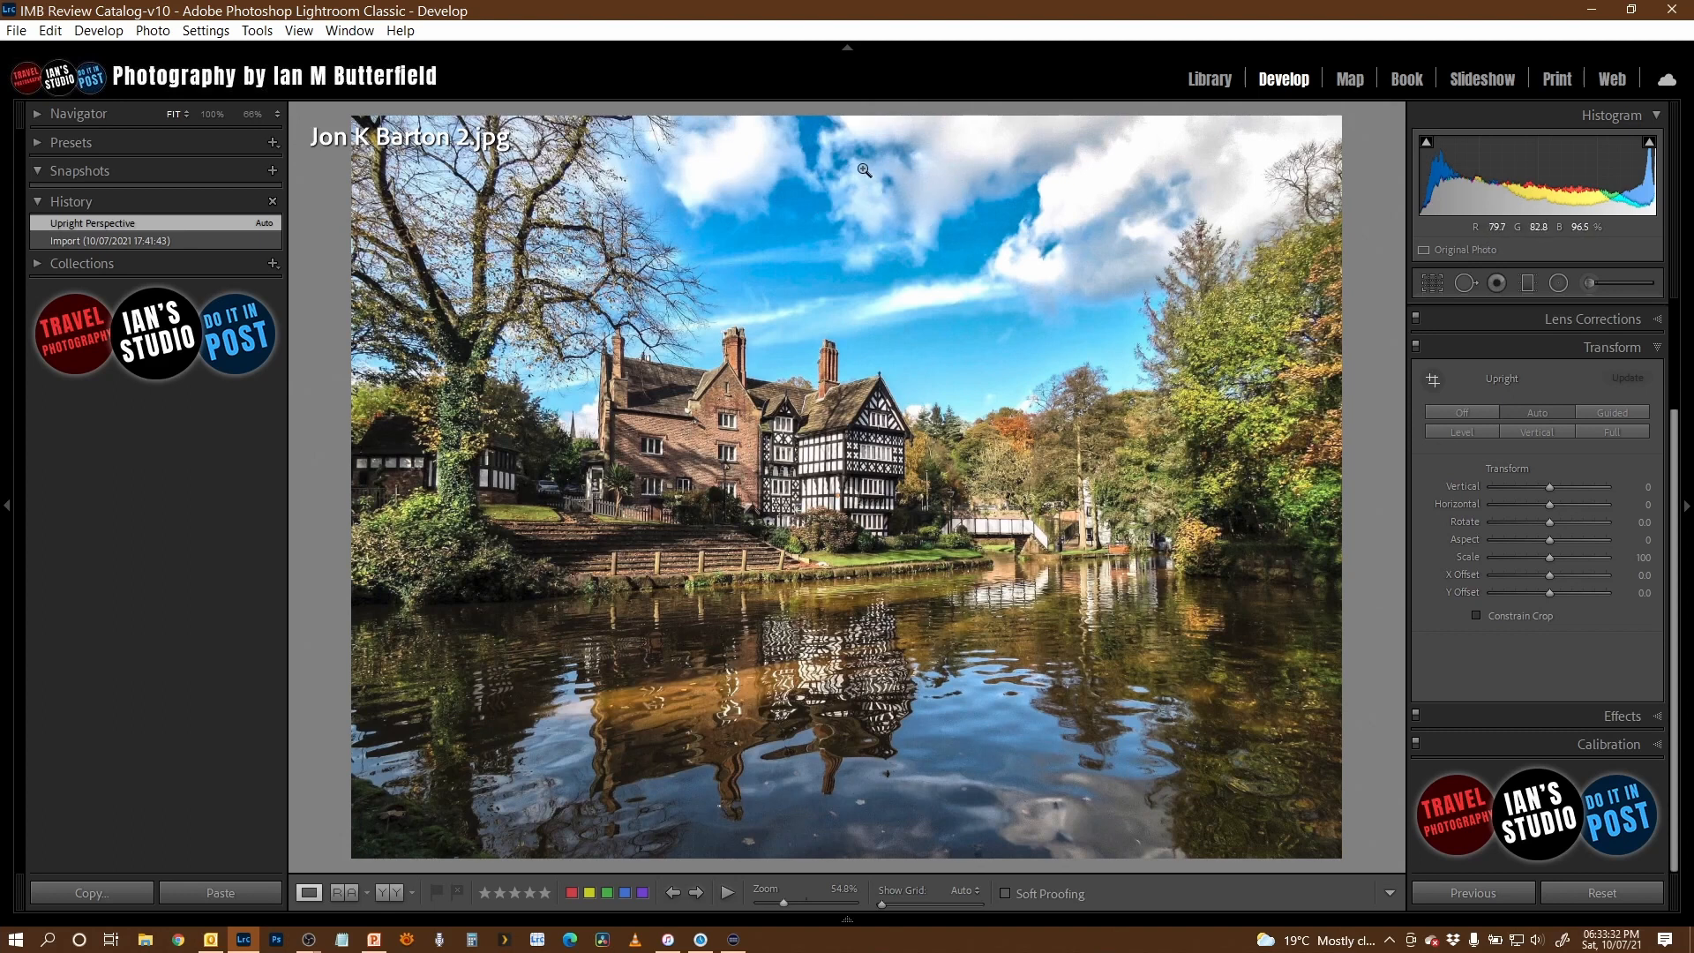
- Heal the blown-out areas in the small cloud and the large cloud, sampling textured cloud as the source for each
key("q")
mouse_move(714, 163)
left_mouse_down()
mouse_move(692, 169)
mouse_move(747, 135)
left_mouse_up()
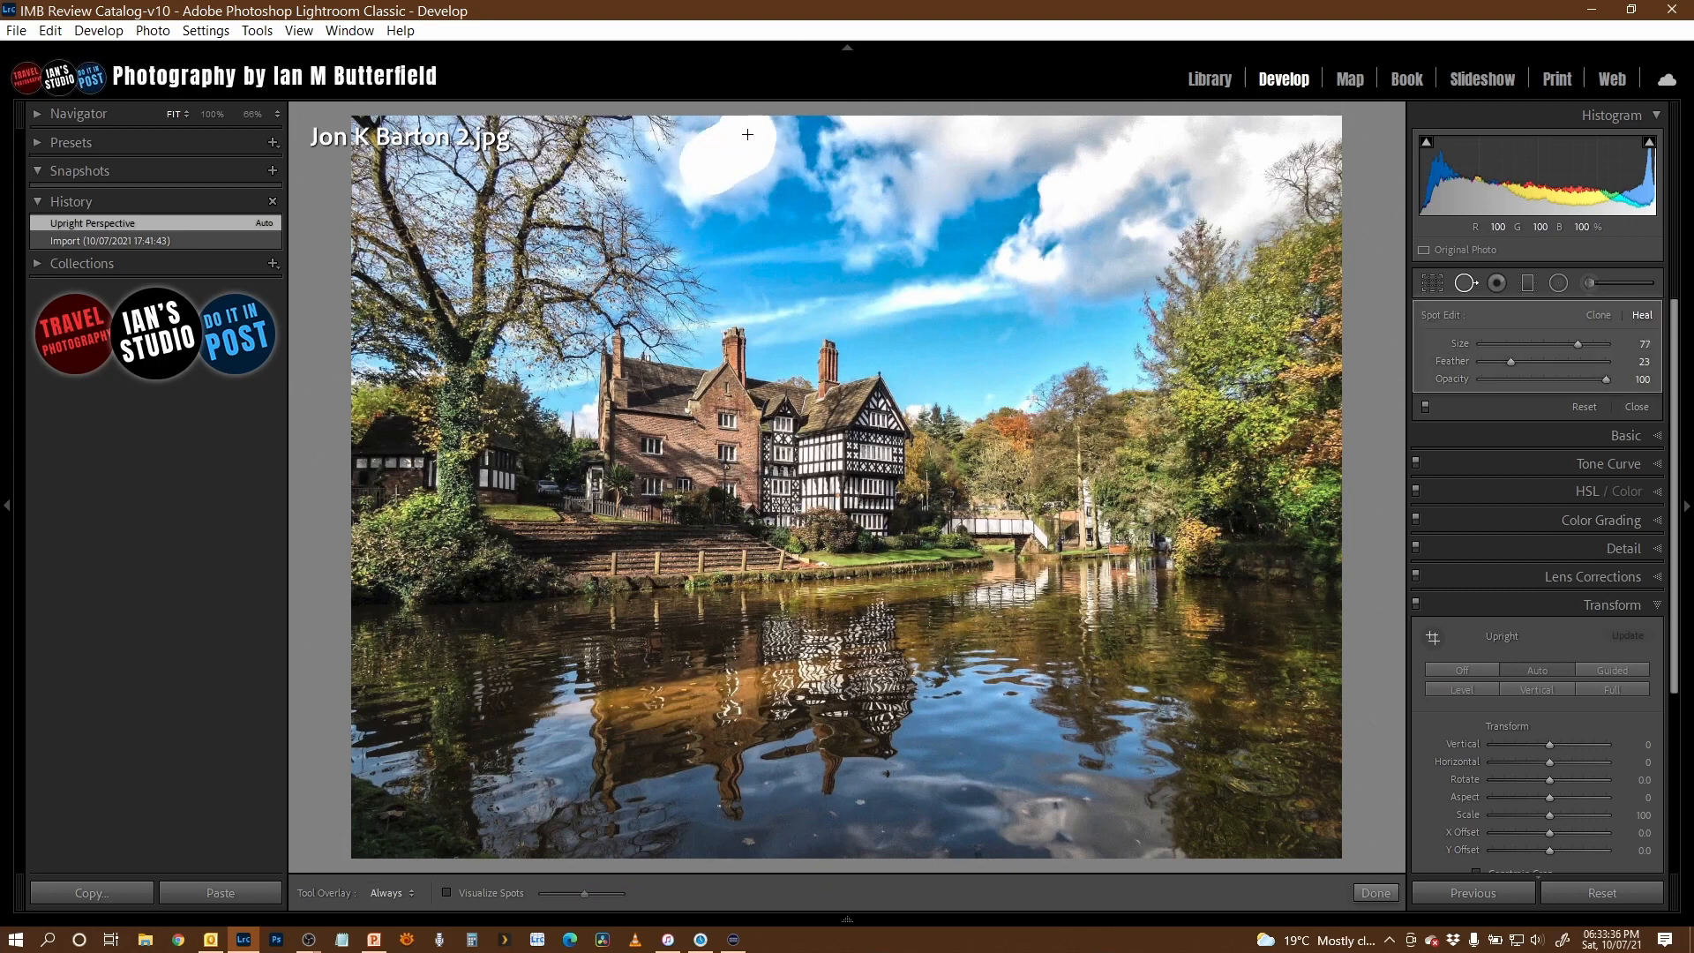
mouse_move(792, 291)
left_mouse_down()
mouse_move(886, 194)
mouse_move(949, 173)
mouse_move(909, 184)
mouse_move(904, 203)
mouse_move(918, 198)
mouse_move(868, 159)
mouse_move(943, 200)
mouse_move(915, 175)
left_mouse_up()
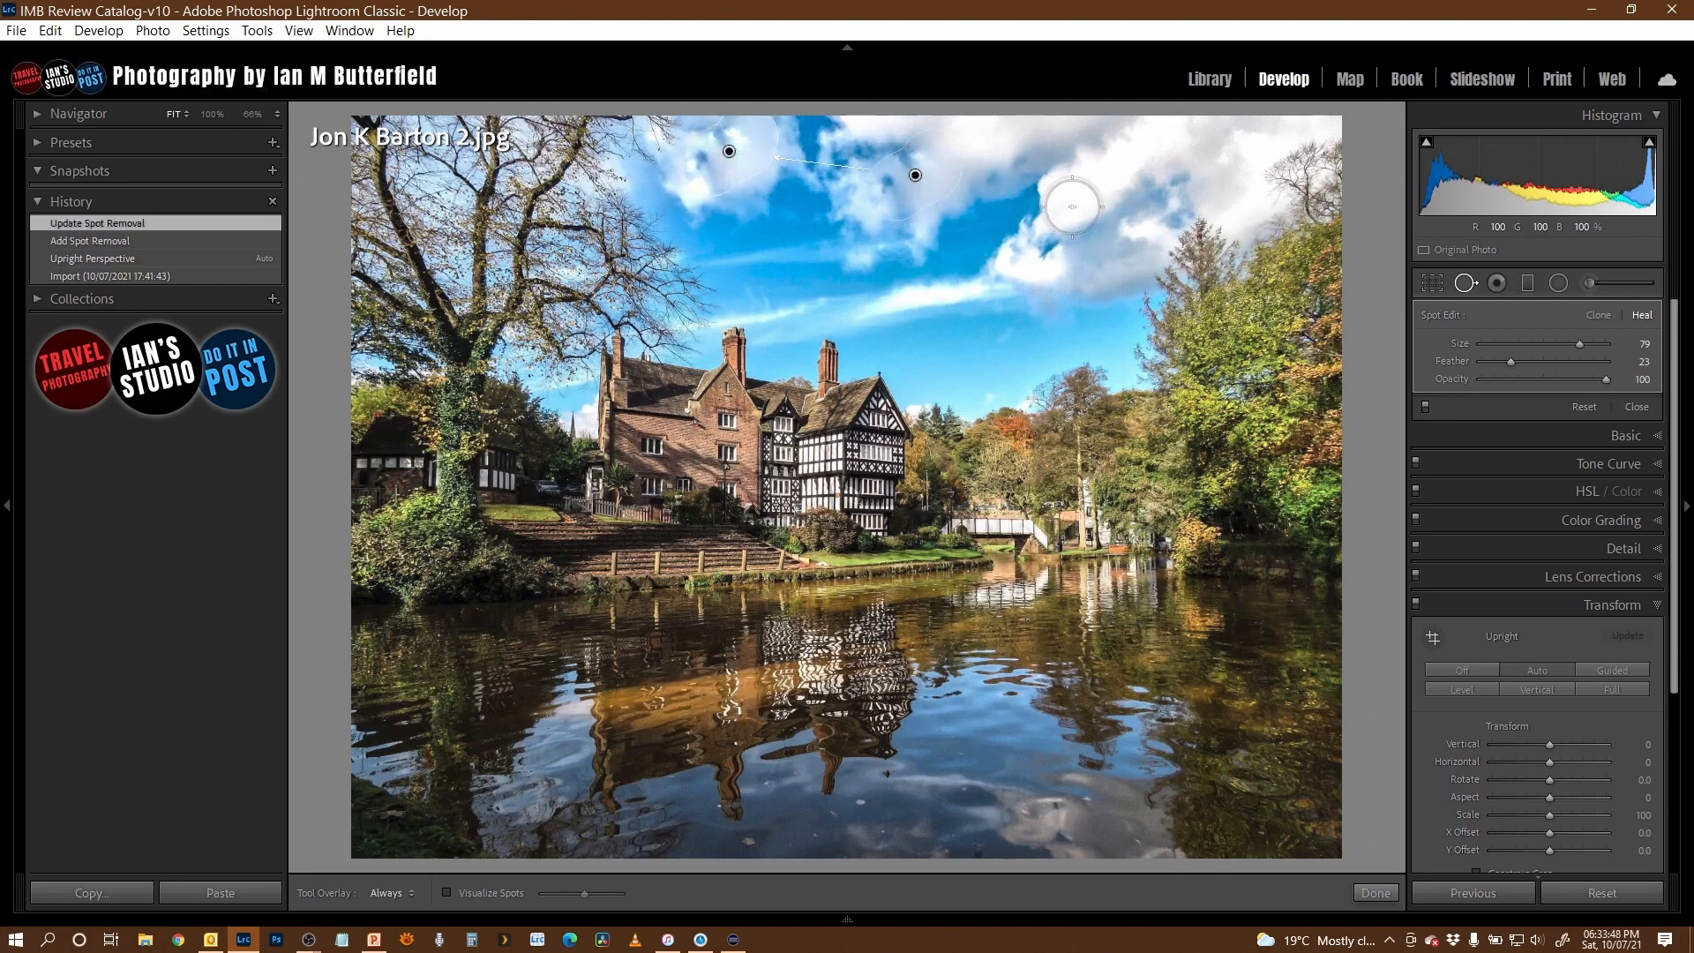
left_click_drag(1072, 194, 1170, 145)
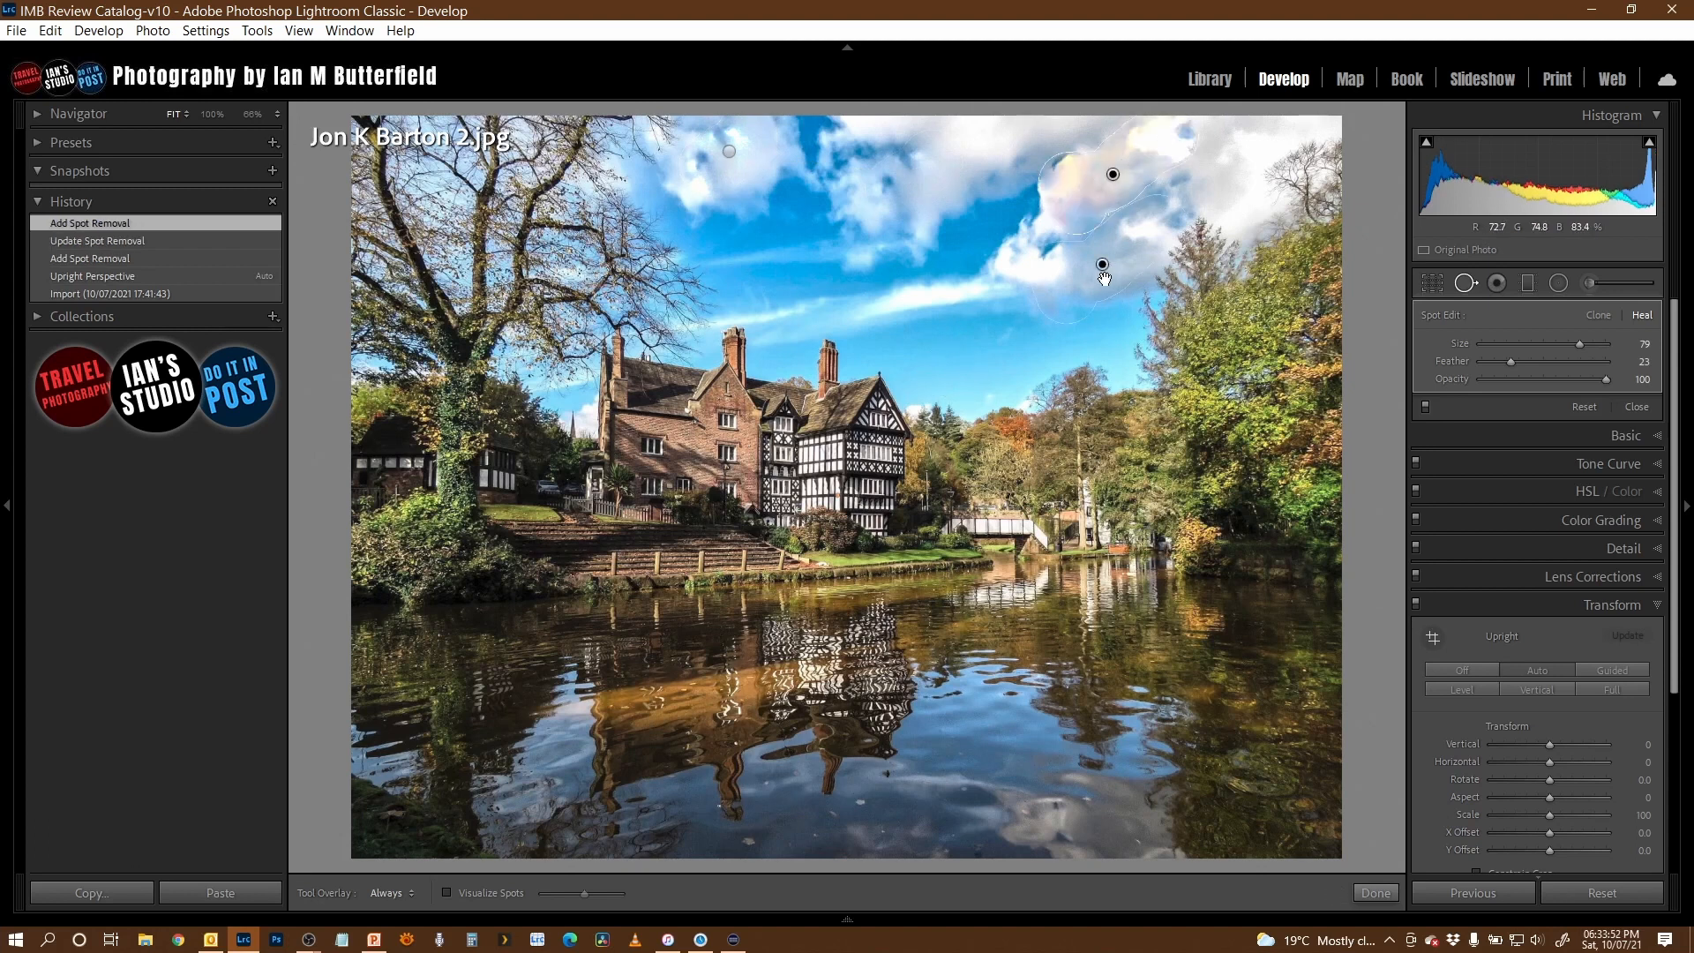
mouse_move(1102, 265)
left_mouse_down()
mouse_move(893, 189)
mouse_move(881, 161)
mouse_move(892, 186)
mouse_move(945, 185)
mouse_move(897, 182)
mouse_move(806, 242)
mouse_move(1046, 275)
mouse_move(1218, 170)
mouse_move(1190, 164)
left_mouse_up()
- Heal two more bright patches along the large cloud's edge with texture from the central cloud, and compare the photo with its original
mouse_move(1015, 187)
left_mouse_down()
mouse_move(1045, 206)
mouse_move(1029, 215)
left_mouse_up()
mouse_move(962, 273)
left_mouse_down()
mouse_move(817, 213)
mouse_move(829, 233)
mouse_move(821, 214)
left_mouse_up()
left_click_drag(1007, 271, 1048, 271)
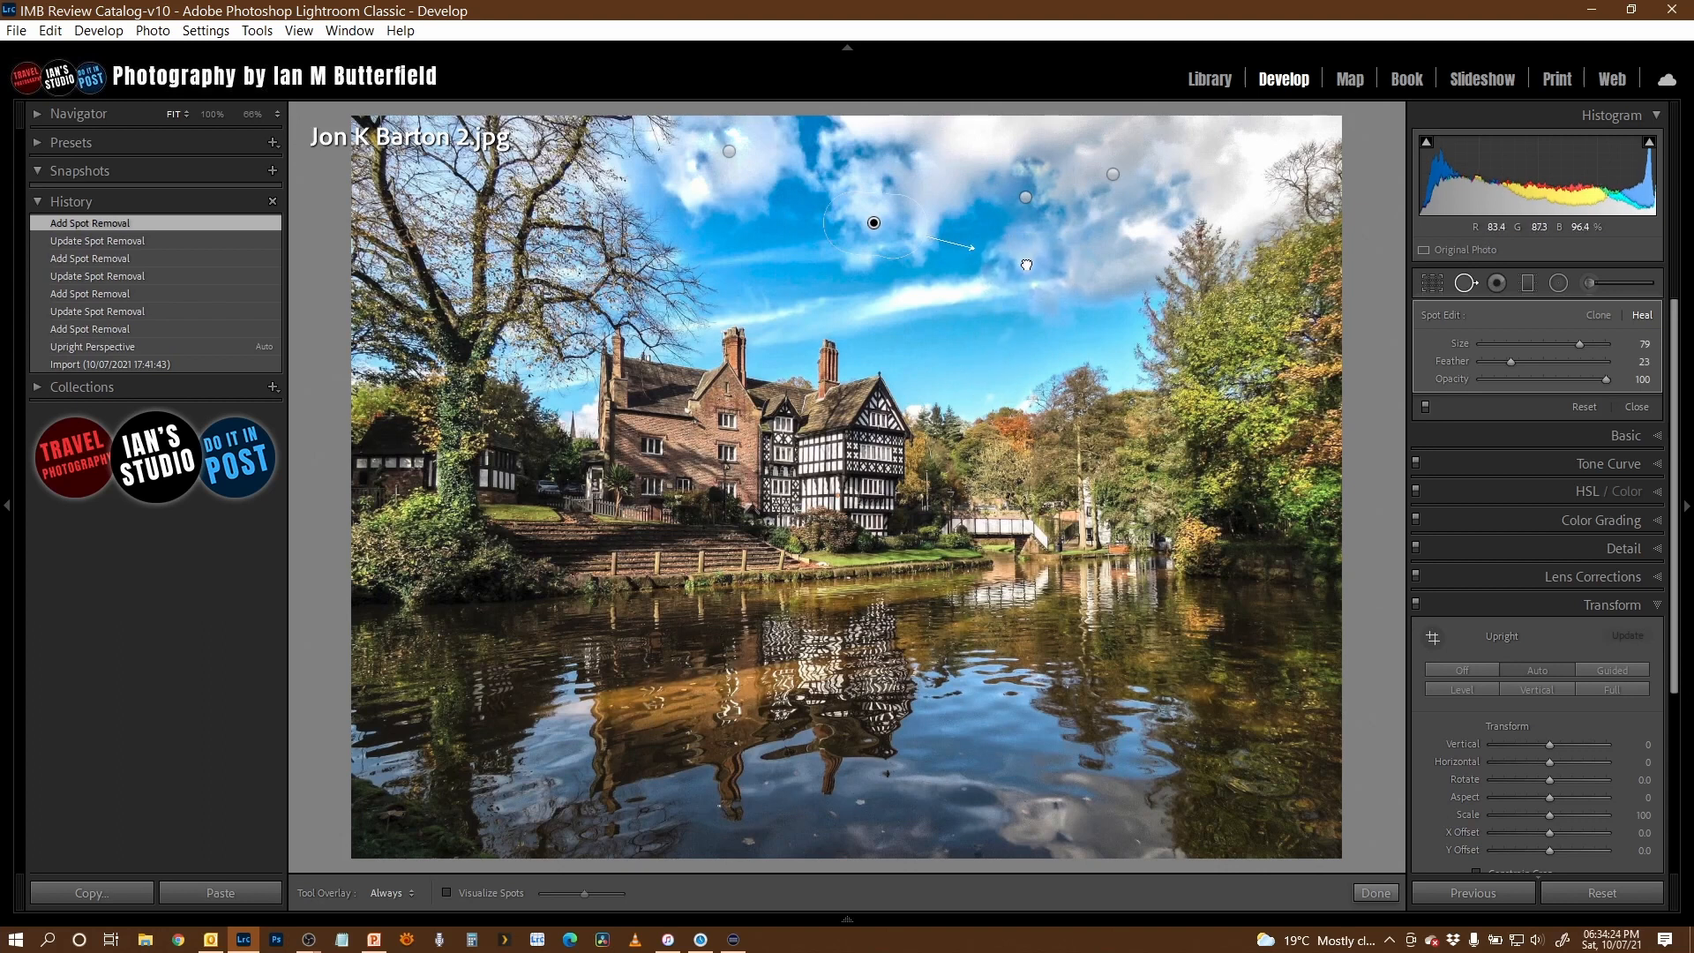
left_click_drag(1026, 264, 1026, 263)
key("q")
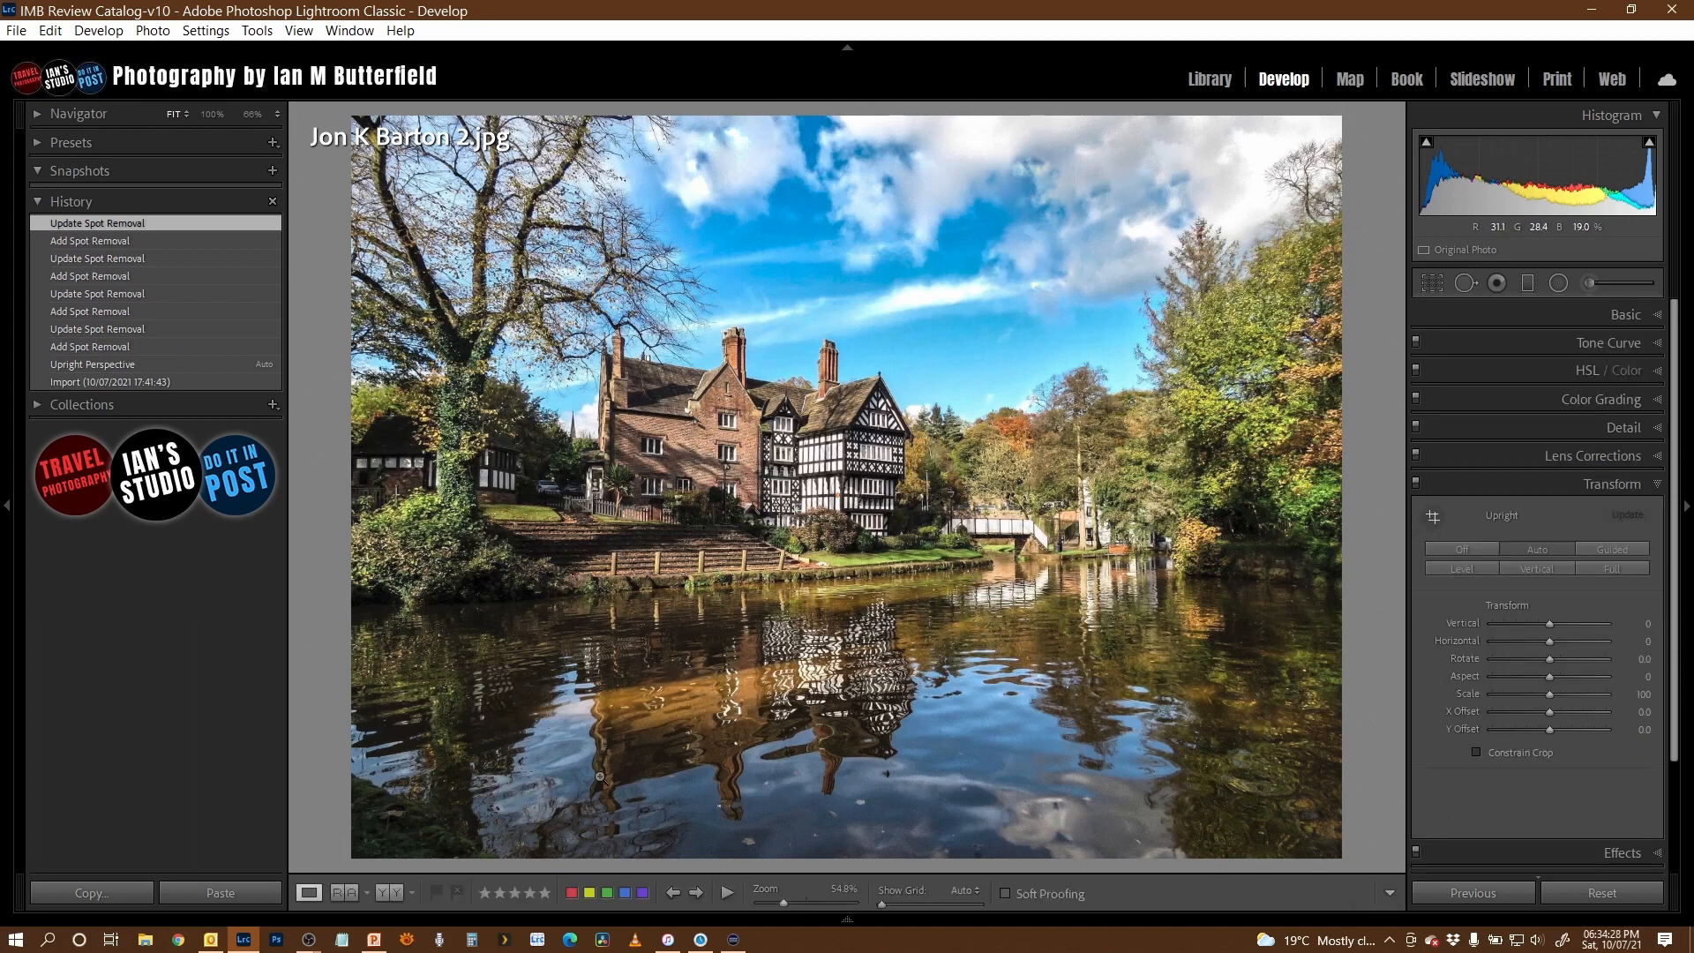
key("backslash")
key("backslash")
key("backslash")
key("backslash")
key("backslash")
key("backslash")
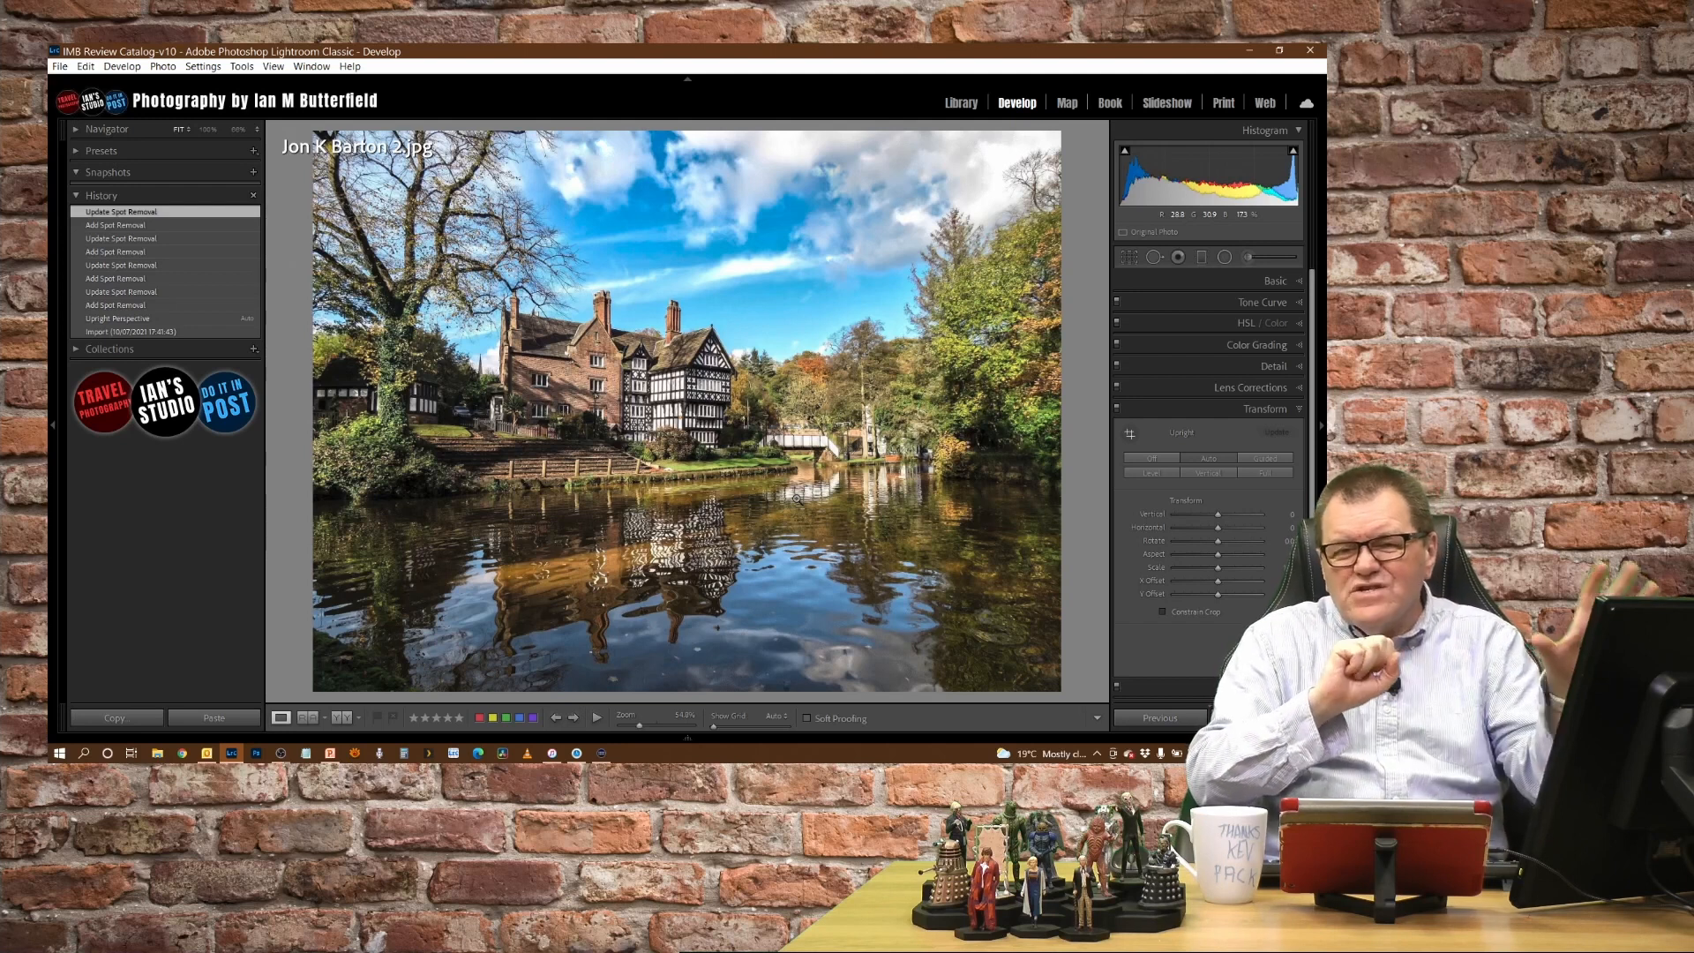
- Open the black-and-white cat photo and examine the cat's eyes and fur detail at 100%
key("Right")
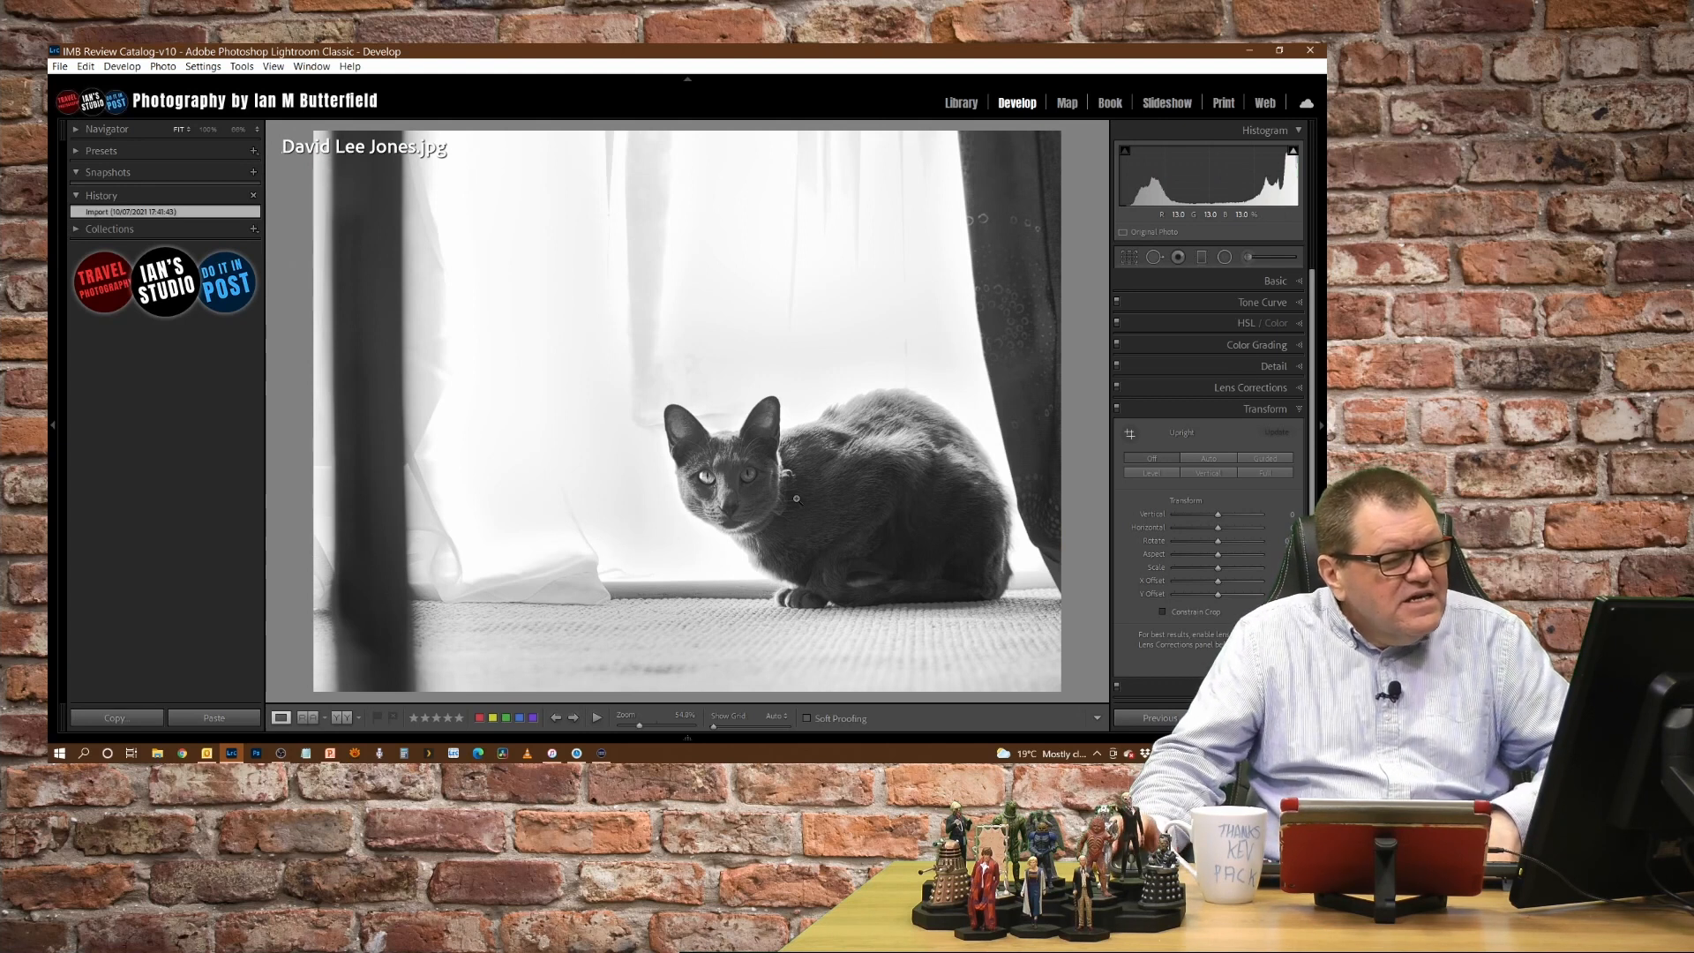
left_click(772, 528)
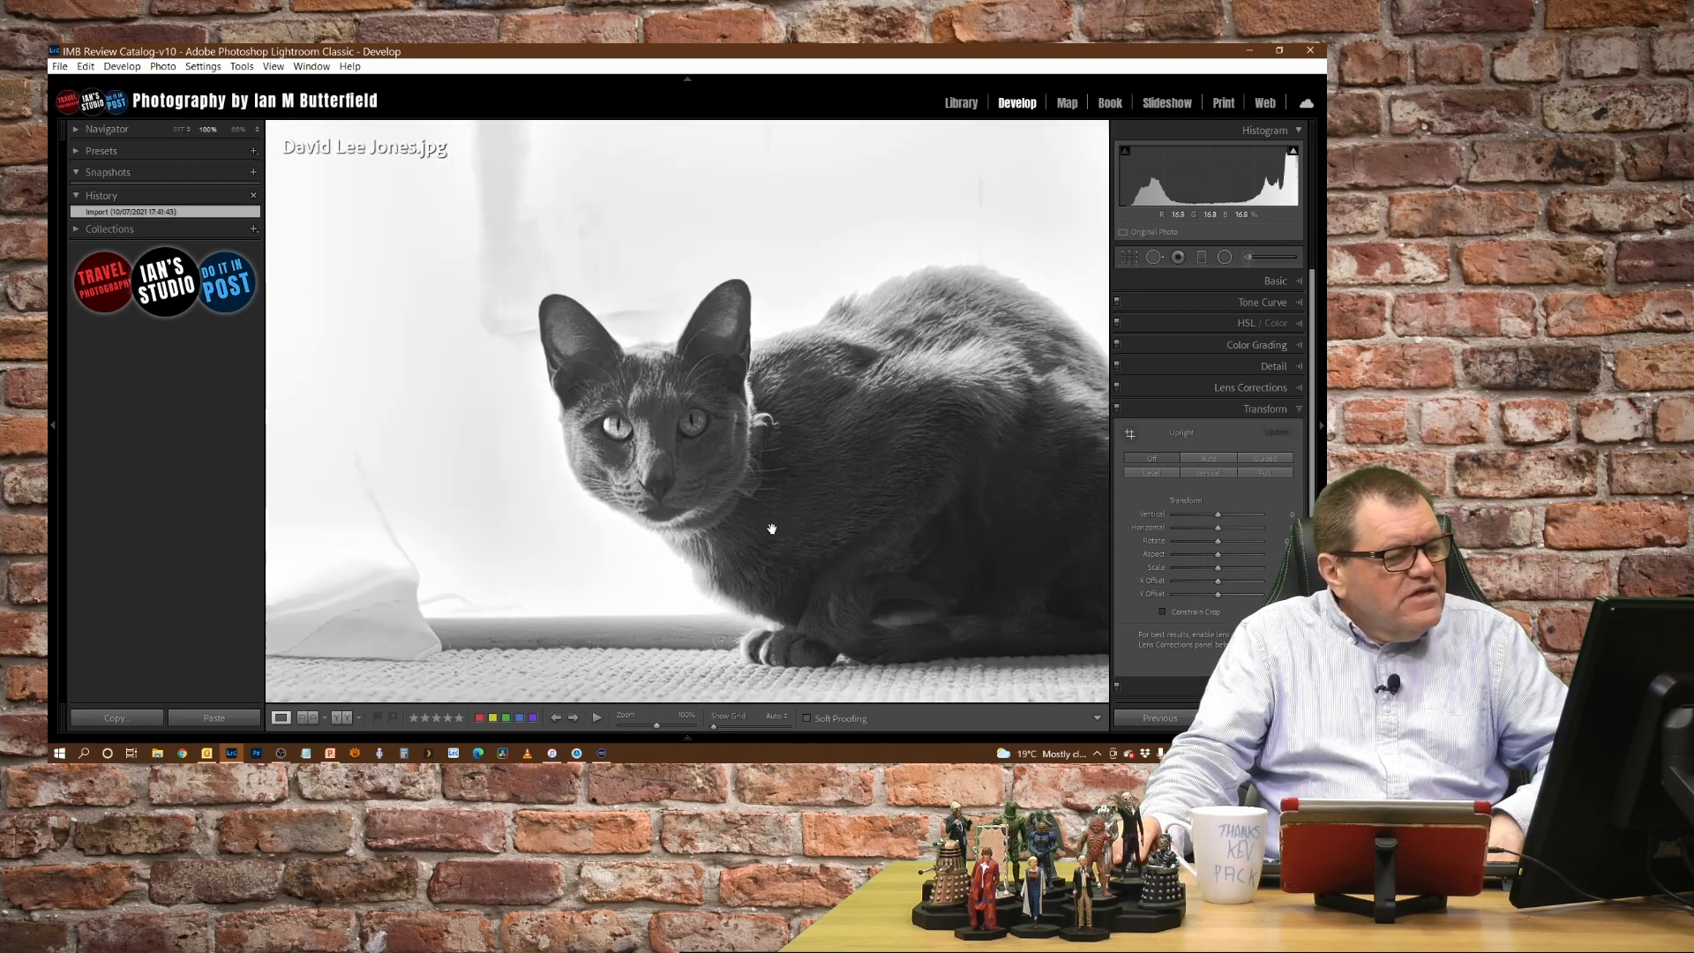
left_click_drag(918, 510, 719, 473)
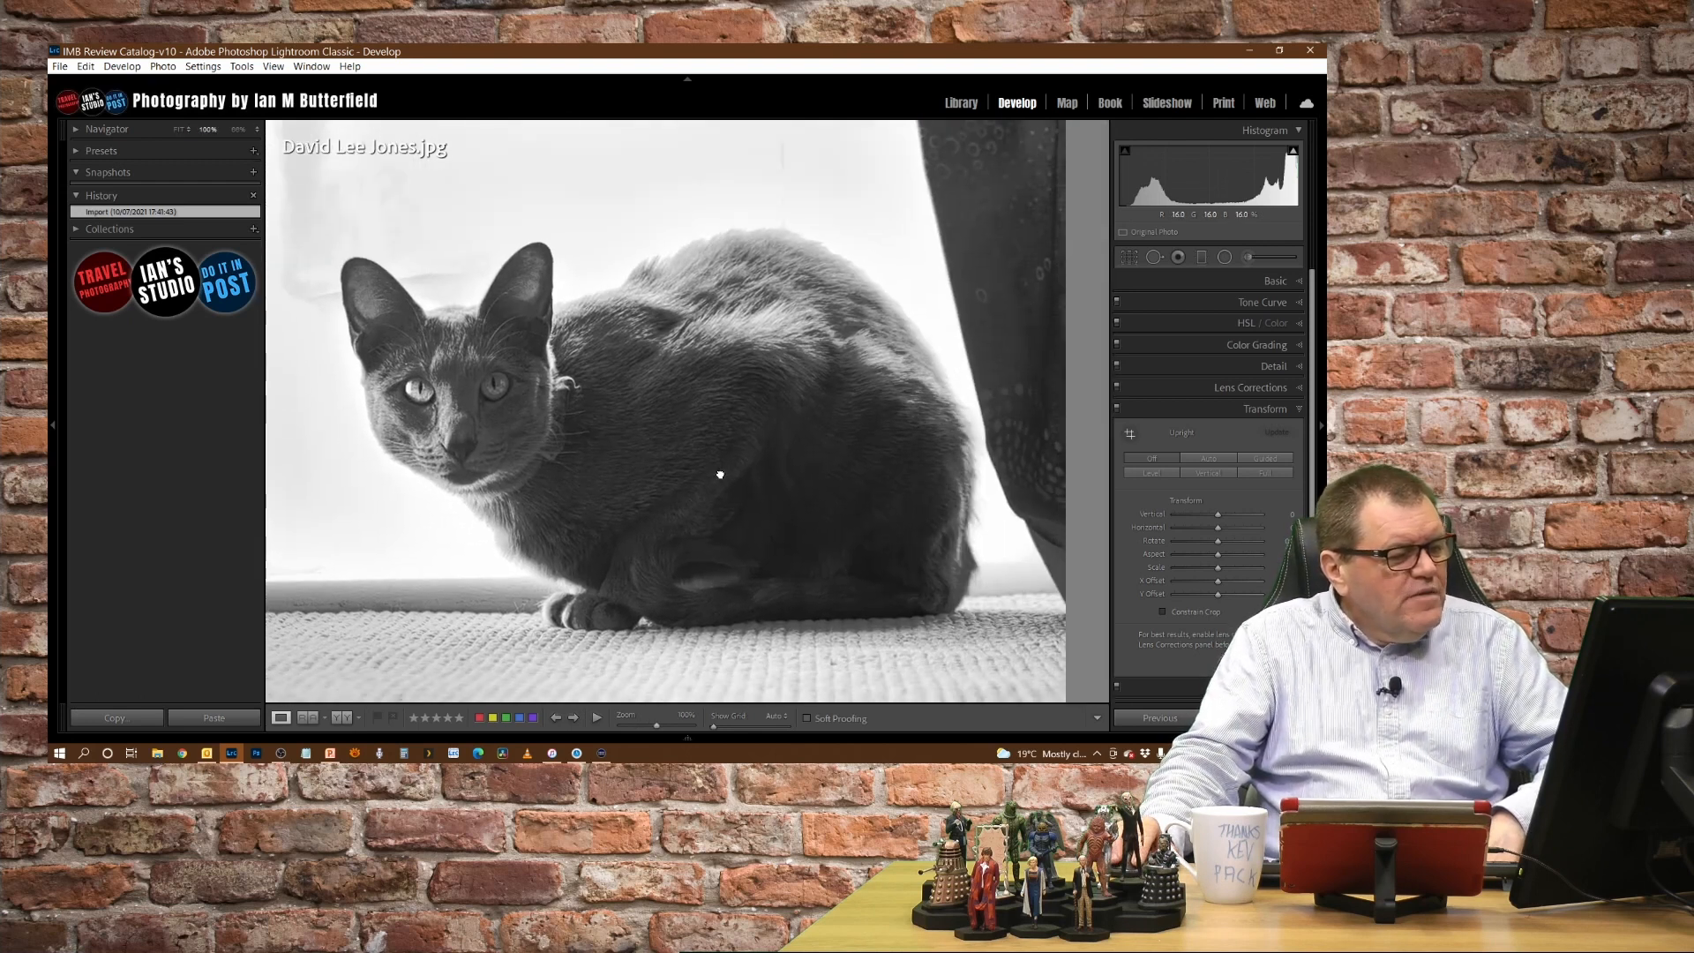
left_click(720, 473)
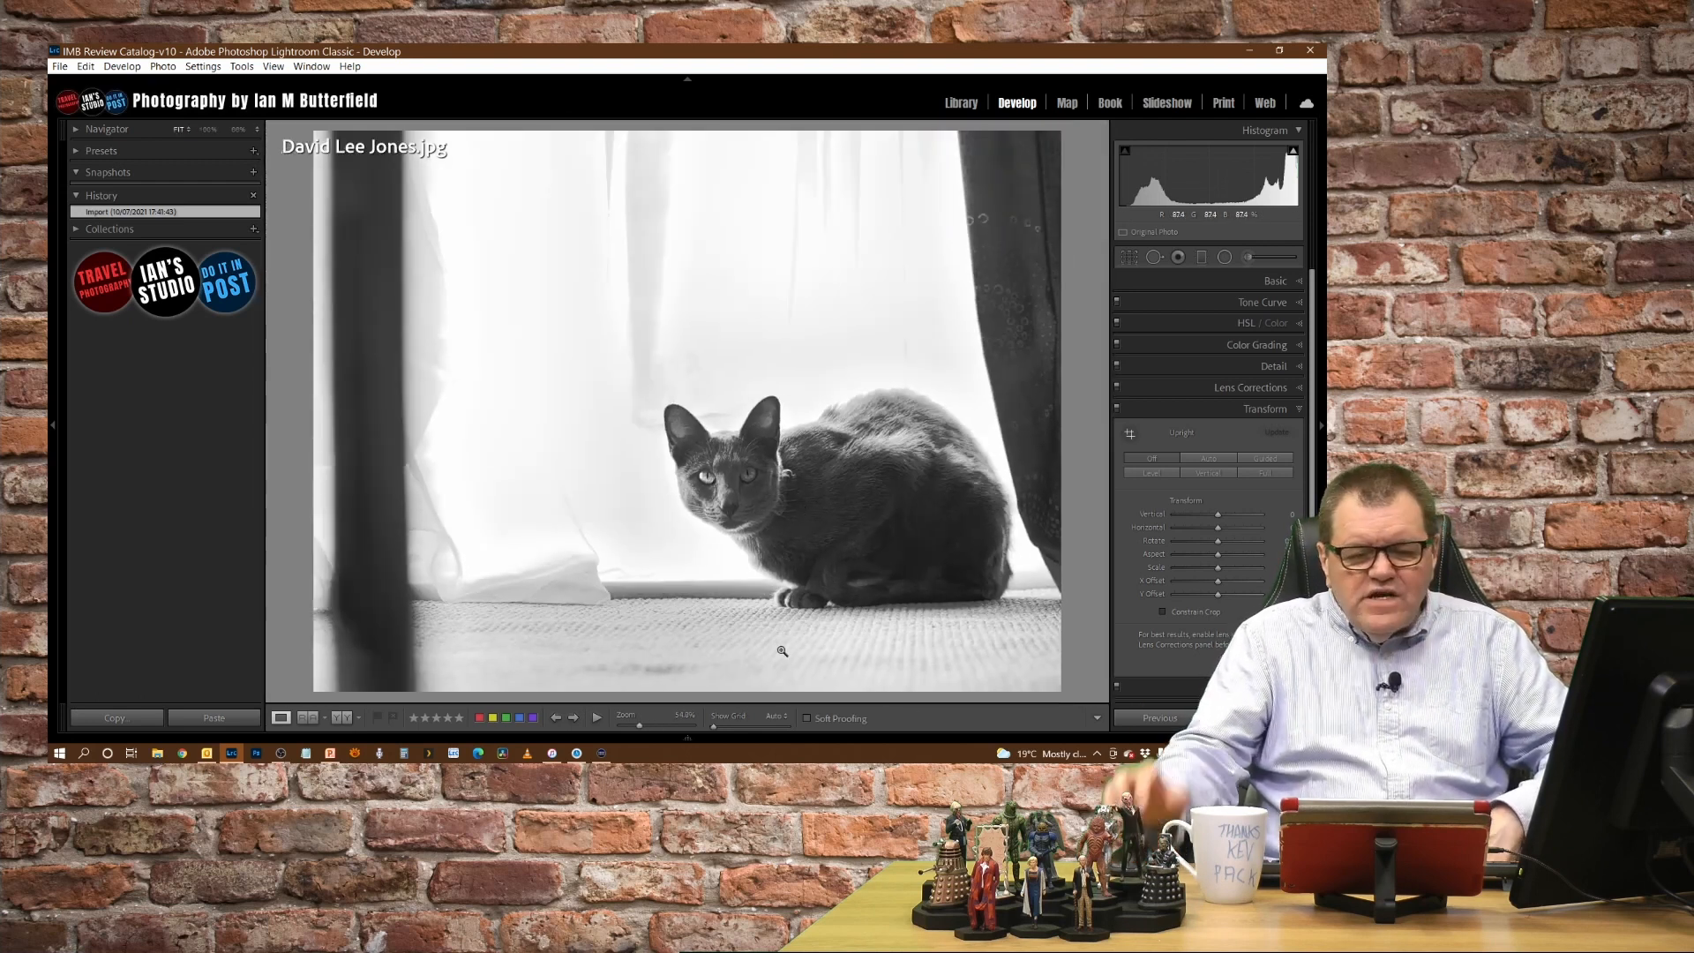